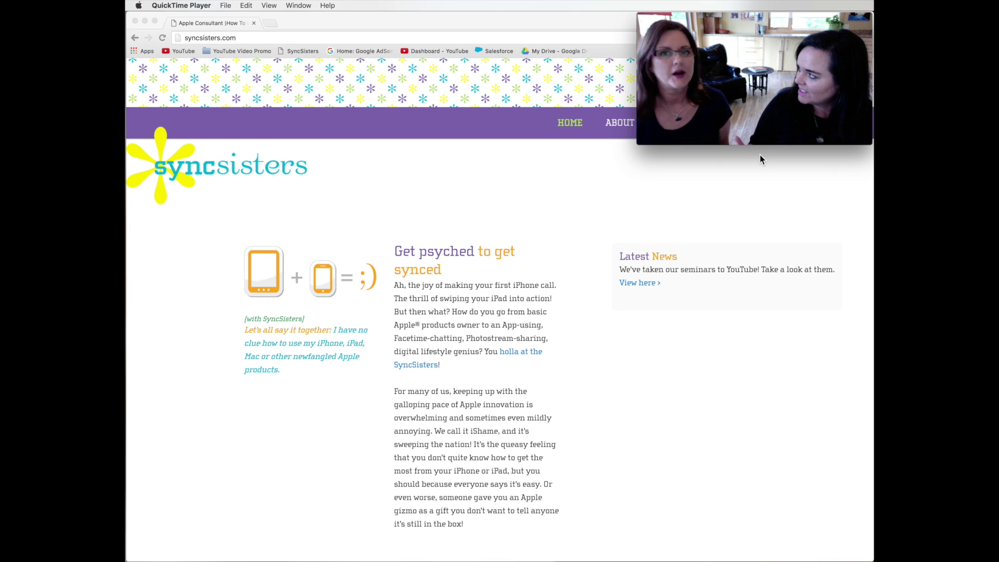
- Leave syncsisters.com and open Google Drive's My Drive from the bookmarks bar
{"action": "left_click", "coordinate": [788, 14]}
{"action": "left_click_drag", "start_coordinate": [789, 14], "coordinate": [873, 13]}
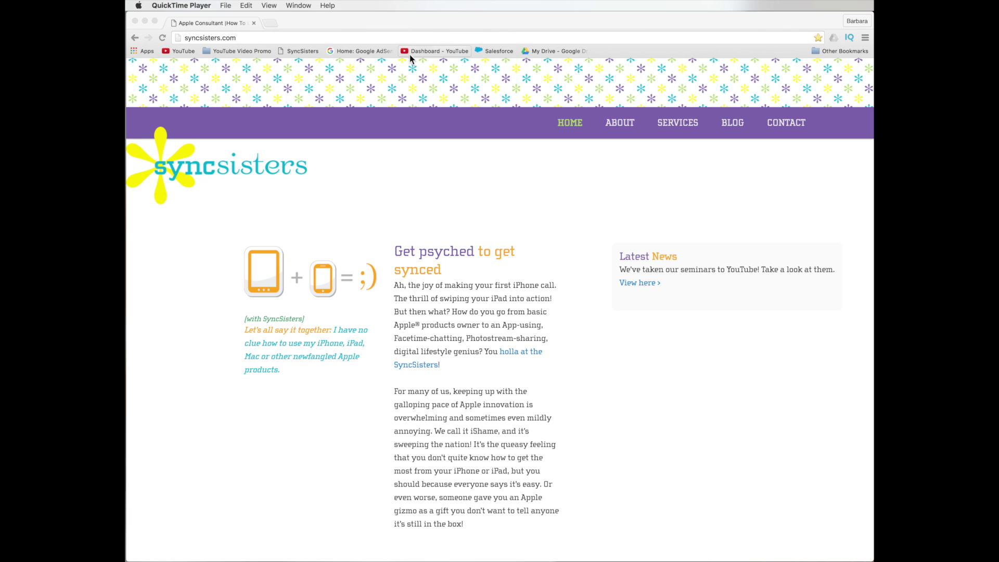
{"action": "left_click", "coordinate": [577, 52]}
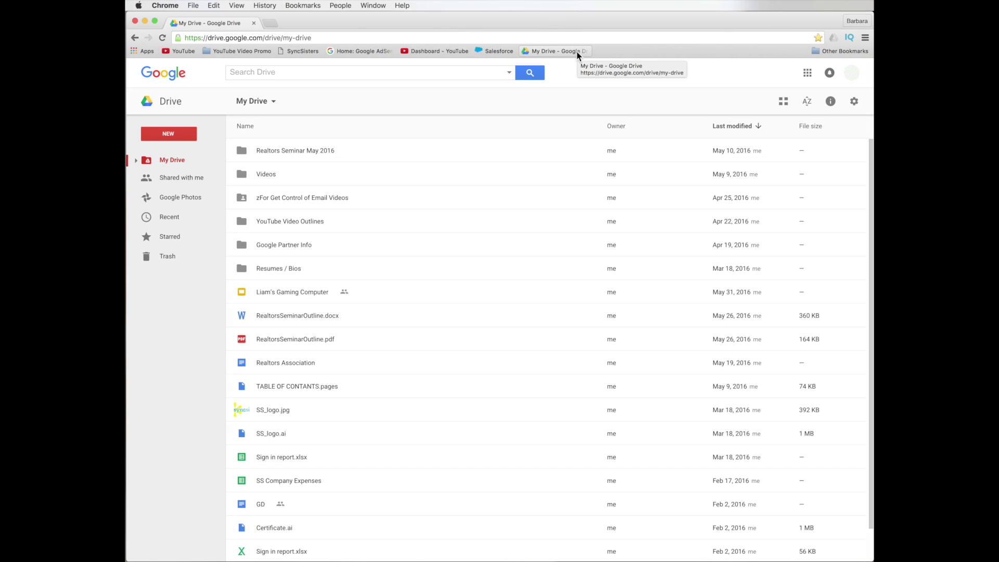
- Open Upcoming Seminars Outline from YouTube Video Outlines > Google Docs - Using Tables
{"action": "left_click", "coordinate": [289, 219]}
{"action": "double_click", "coordinate": [289, 221]}
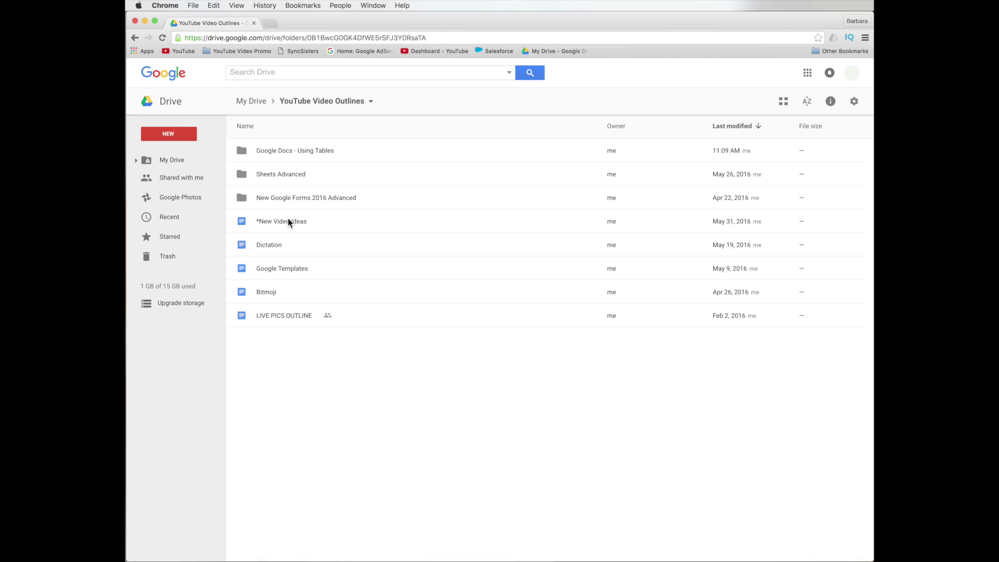
{"action": "left_click", "coordinate": [300, 151]}
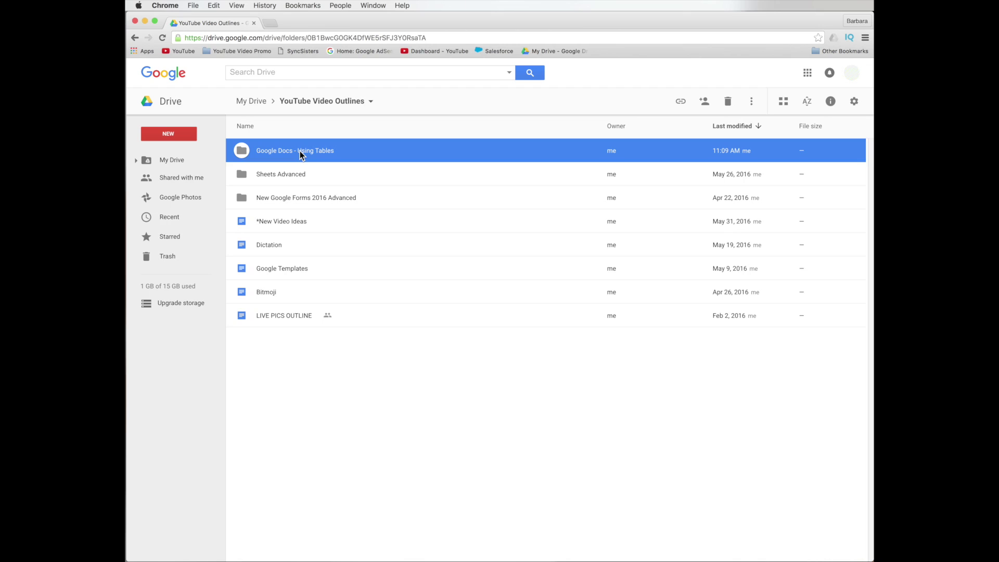
{"action": "double_click", "coordinate": [299, 151]}
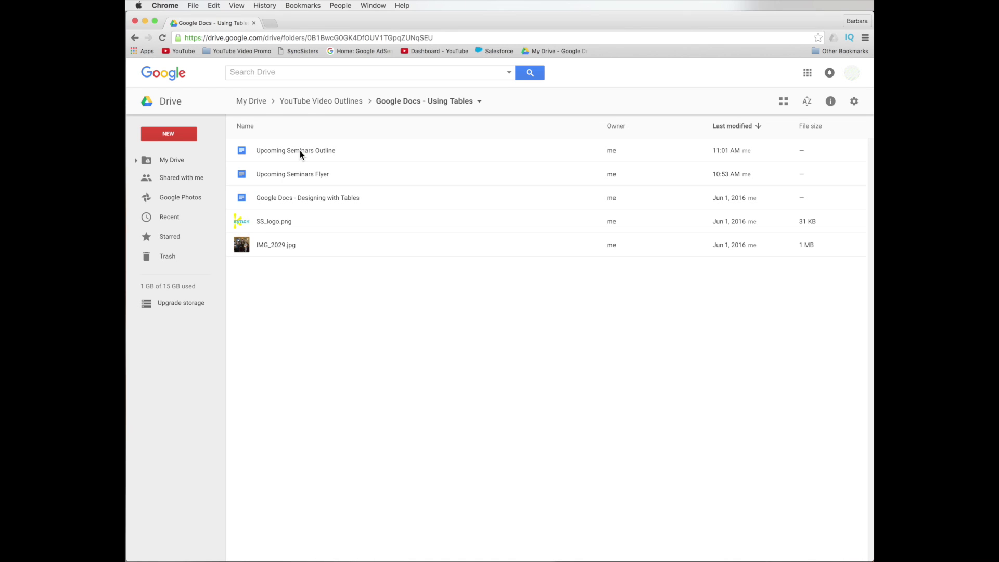
{"action": "left_click", "coordinate": [300, 153]}
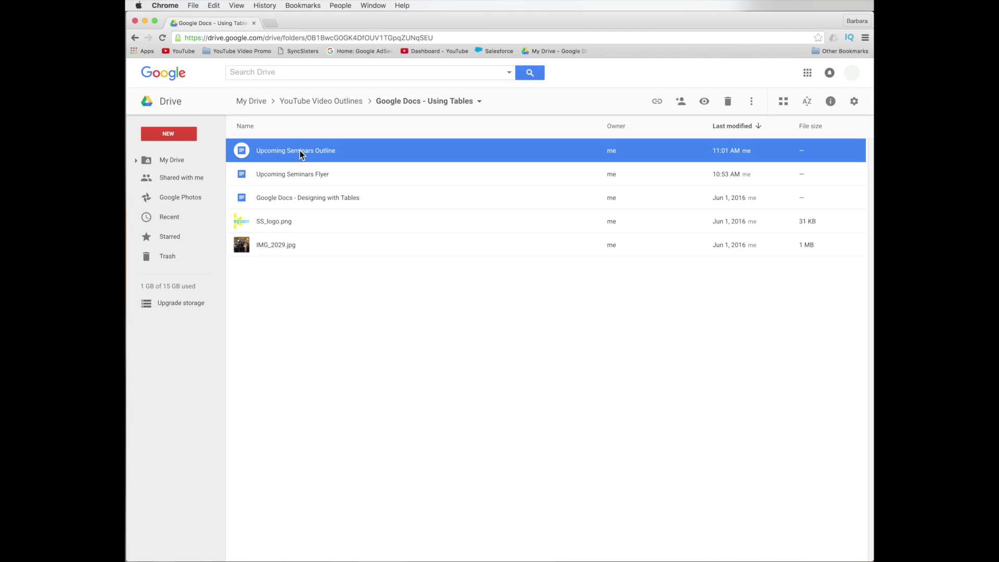
{"action": "double_click", "coordinate": [299, 151]}
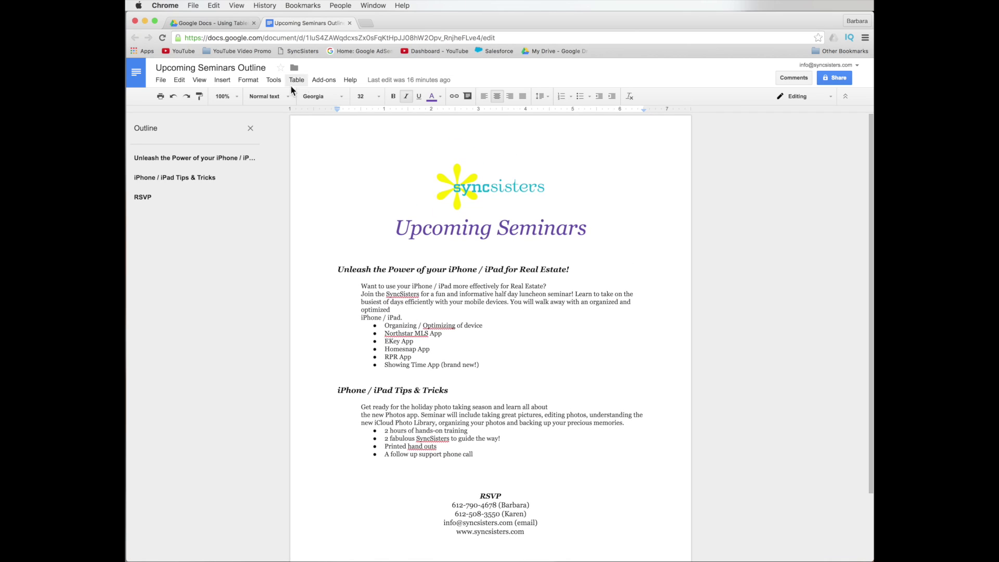
- Set the document zoom to 90%
{"action": "left_click", "coordinate": [235, 98]}
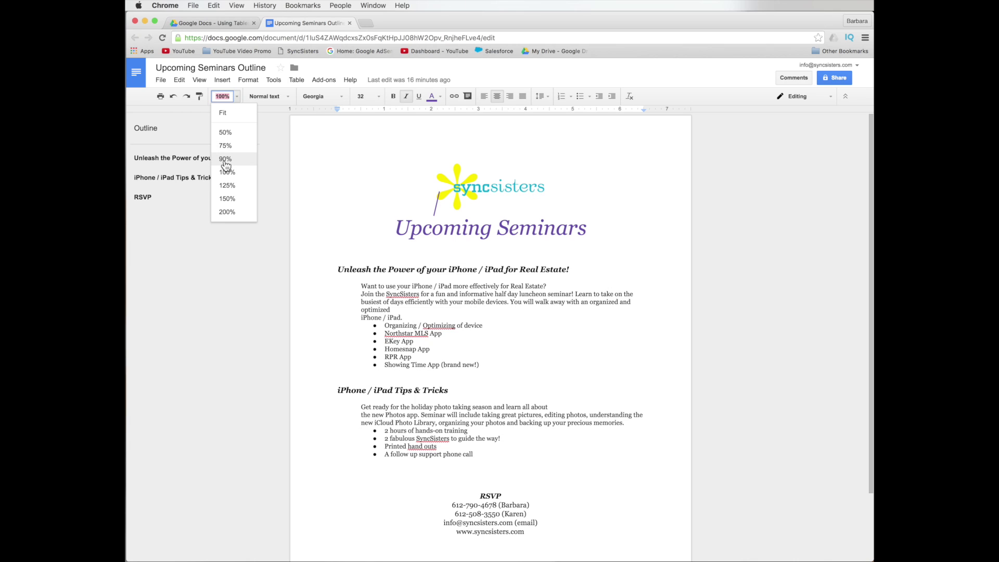
{"action": "left_click", "coordinate": [226, 151]}
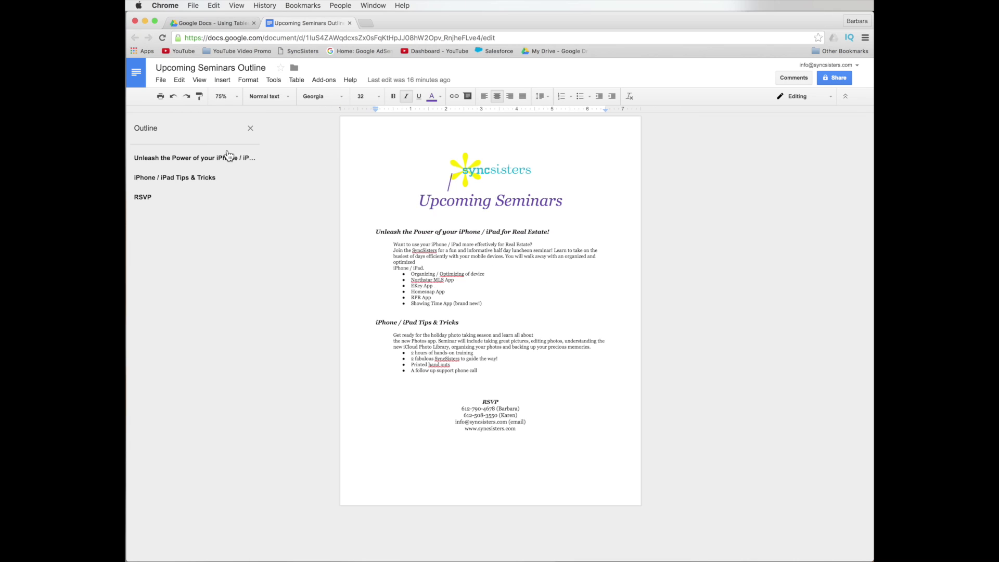
{"action": "left_click", "coordinate": [238, 99]}
{"action": "left_click", "coordinate": [225, 160]}
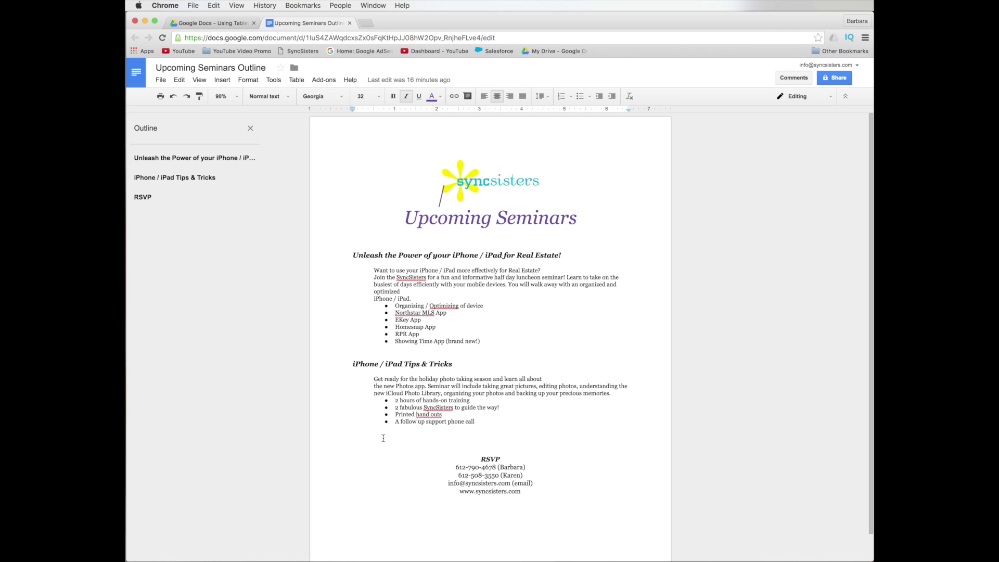
- Place the cursor on the blank line above the RSVP block
{"action": "left_click", "coordinate": [383, 438]}
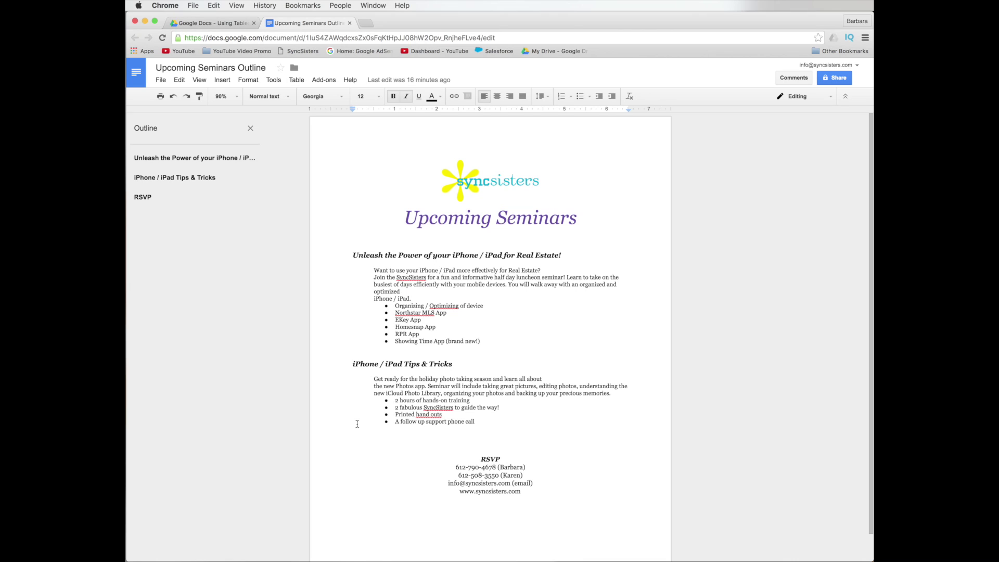
{"action": "left_click", "coordinate": [357, 424]}
{"action": "left_click", "coordinate": [300, 81]}
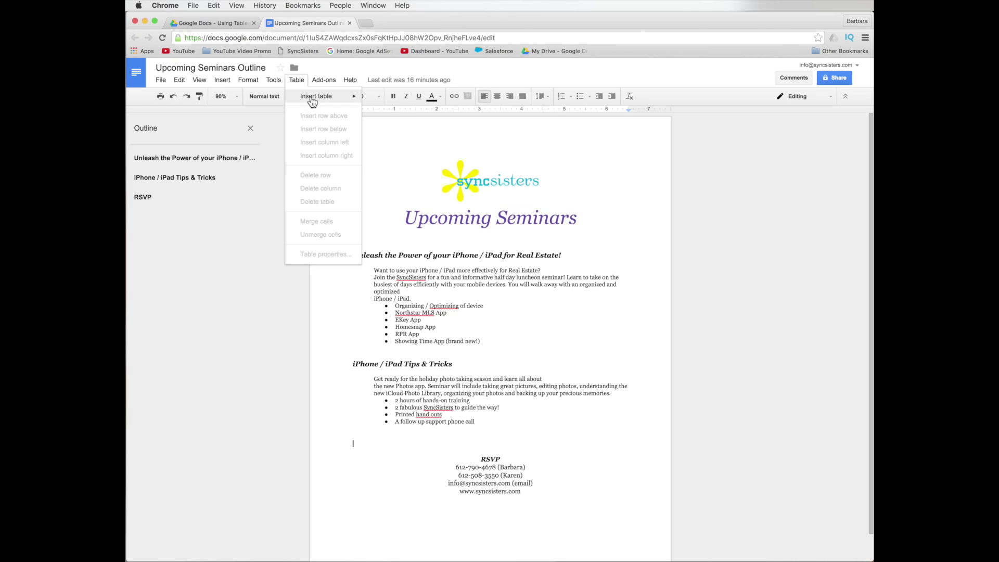
- Insert an empty 3 x 3 table at the cursor
{"action": "mouse_move", "coordinate": [312, 101]}
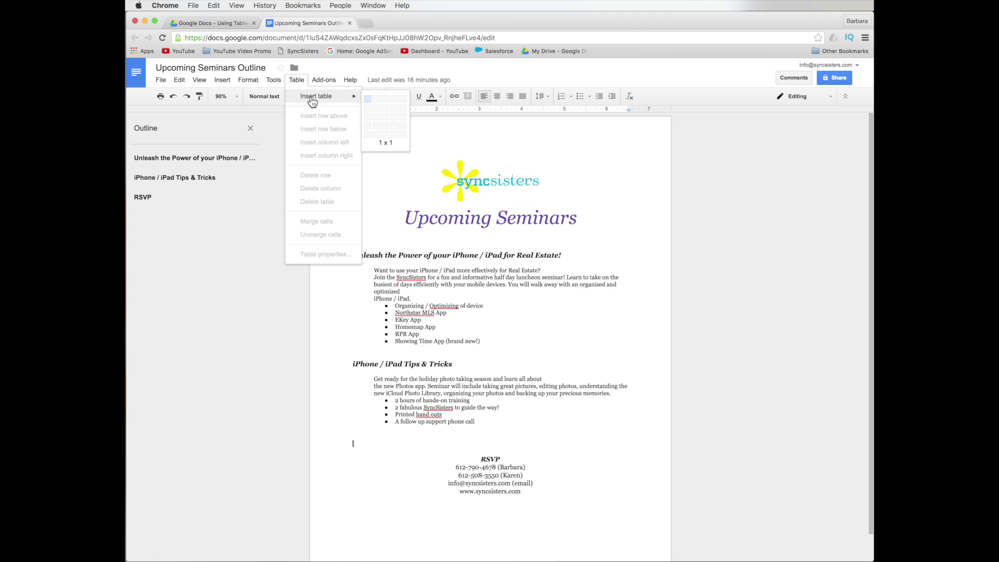
{"action": "left_click", "coordinate": [386, 117]}
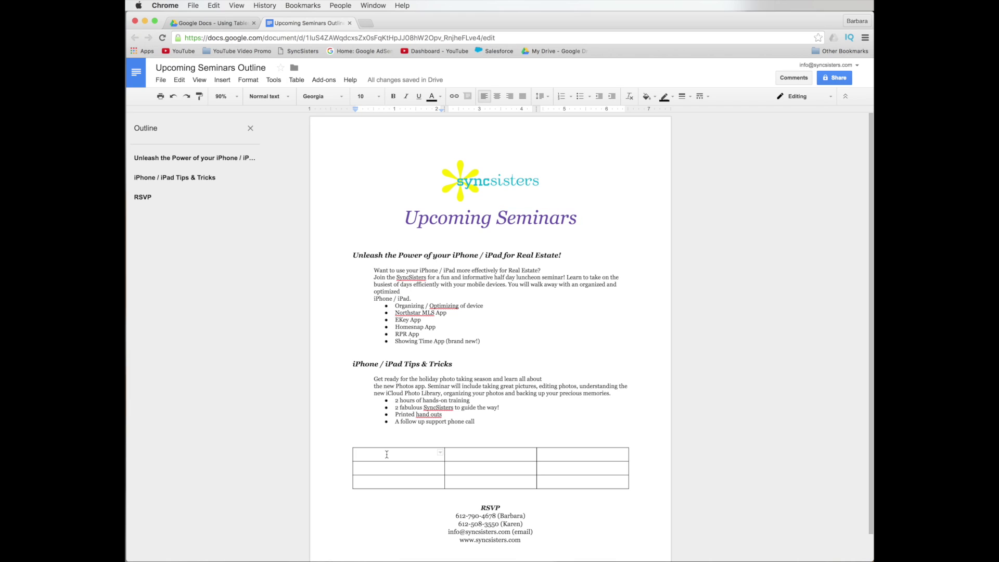
- Insert IMG_2029.jpg from Drive's Google Docs - Using Tables folder into the first cell
{"action": "left_click", "coordinate": [454, 471]}
{"action": "left_click", "coordinate": [453, 451]}
{"action": "left_click", "coordinate": [369, 452]}
{"action": "left_click", "coordinate": [227, 83]}
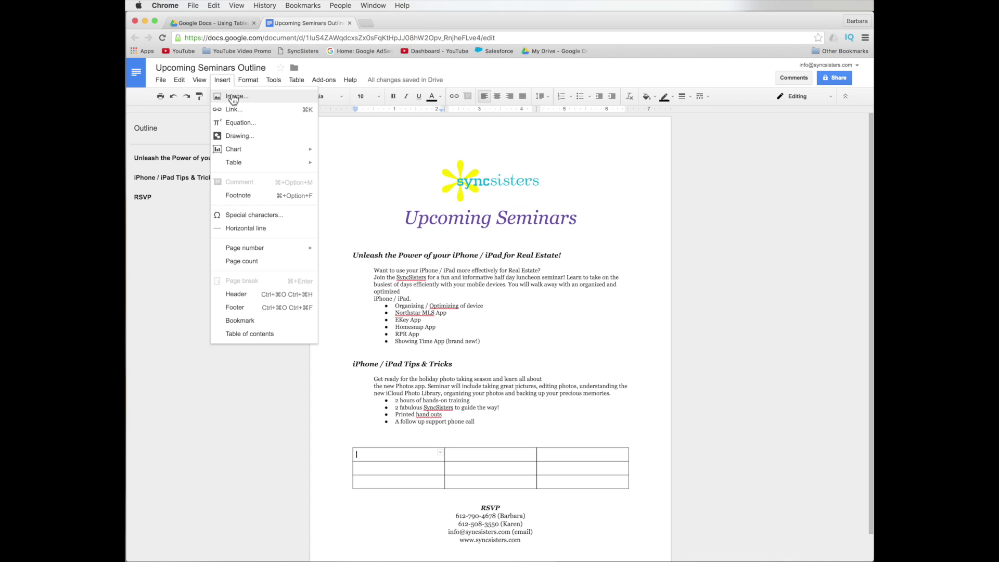
{"action": "left_click", "coordinate": [243, 97]}
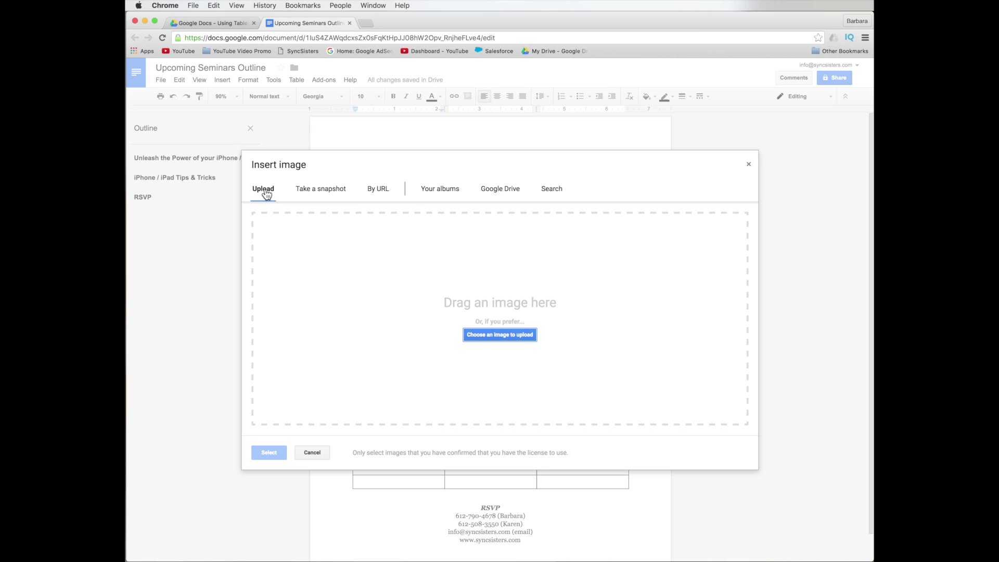
{"action": "left_click", "coordinate": [501, 191]}
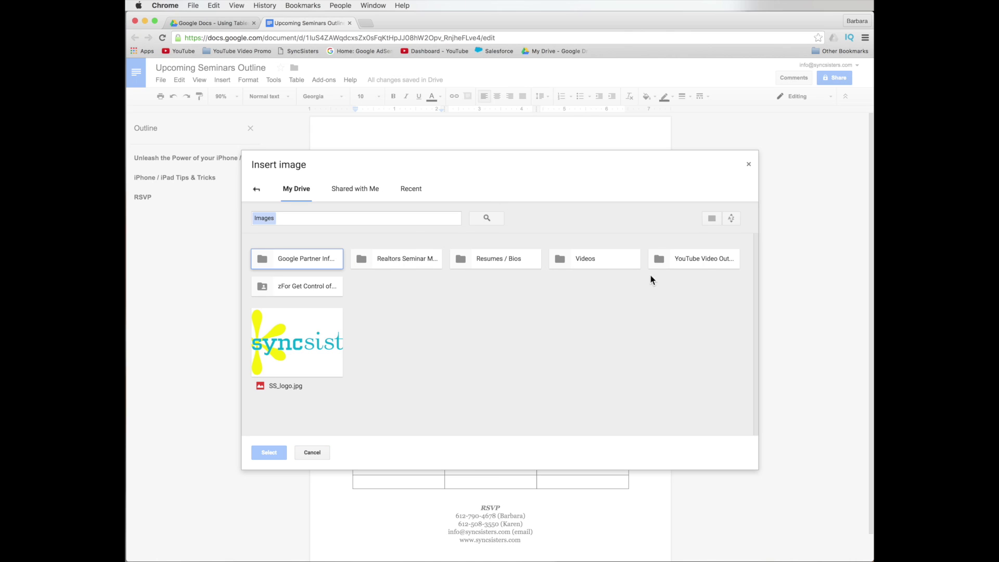
{"action": "left_click", "coordinate": [700, 260]}
{"action": "double_click", "coordinate": [700, 261]}
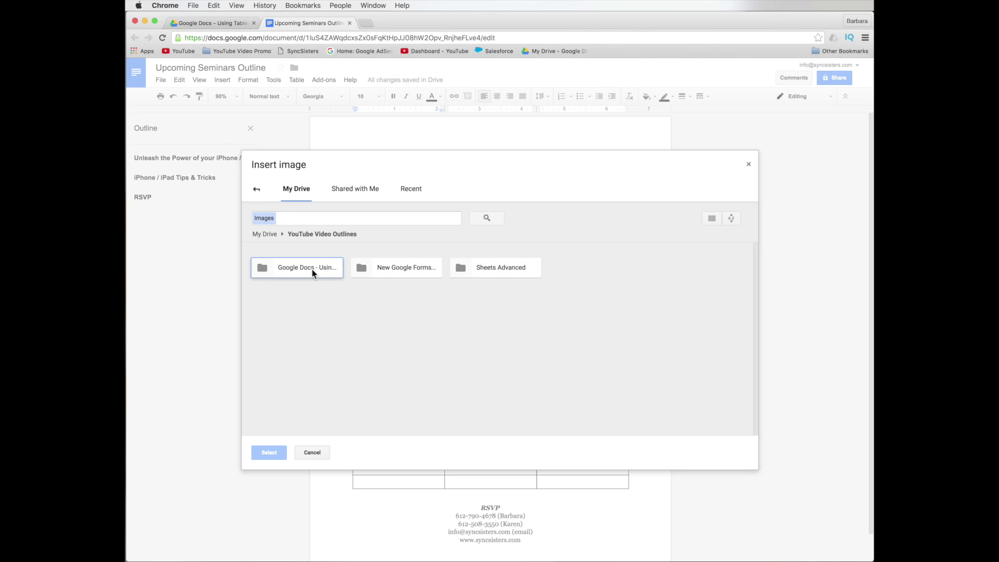
{"action": "double_click", "coordinate": [311, 270]}
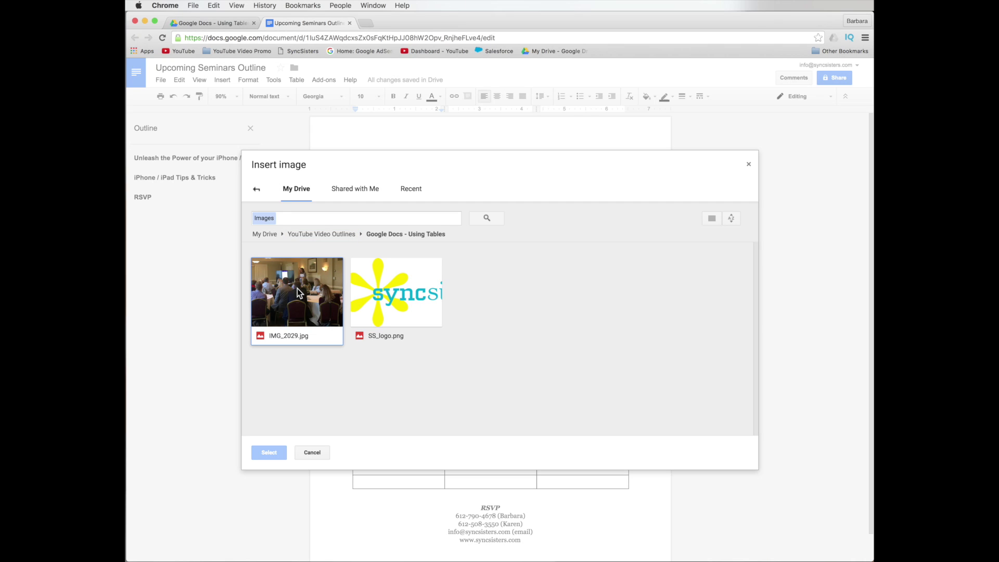
{"action": "left_click", "coordinate": [298, 288]}
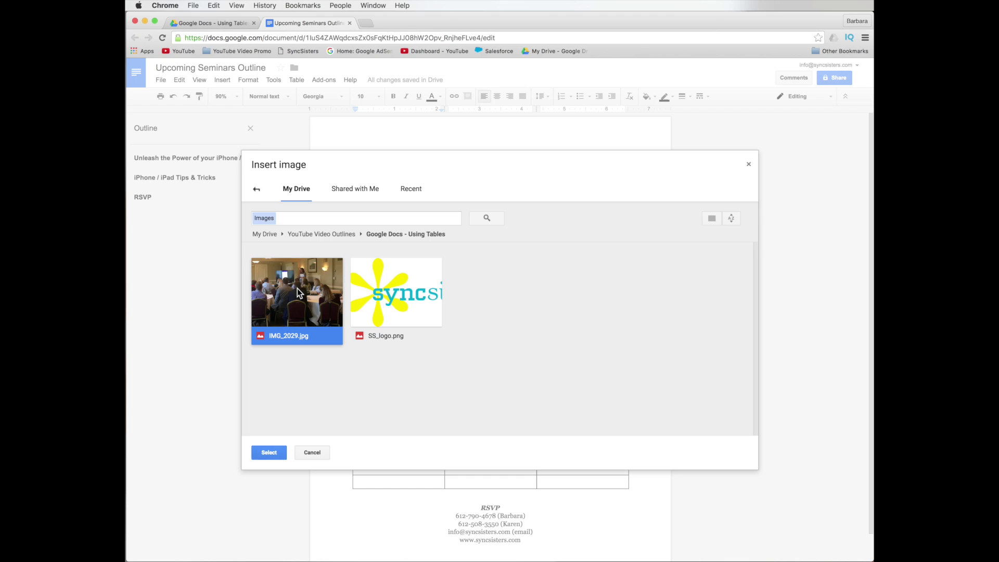
{"action": "left_click", "coordinate": [269, 453]}
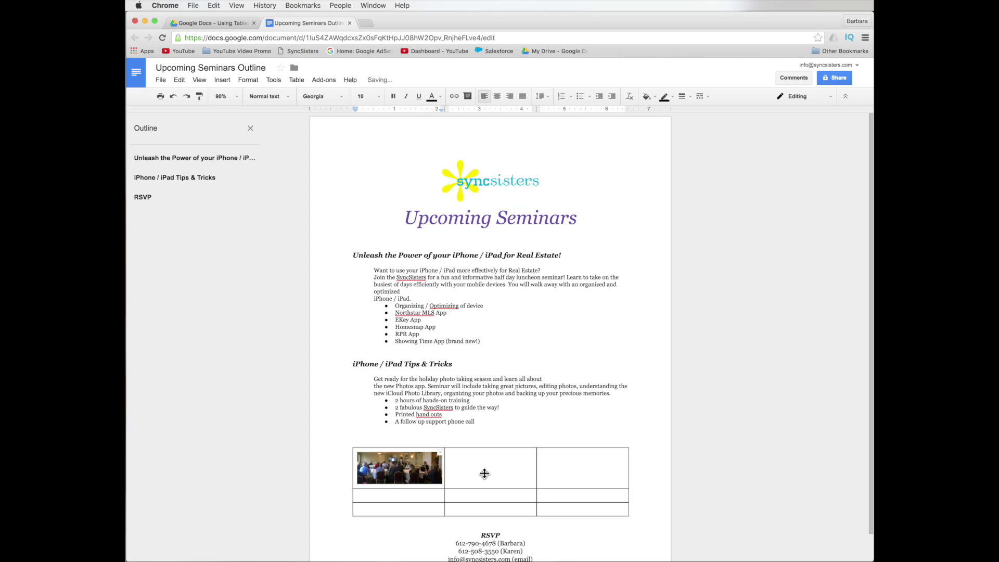
{"action": "scroll", "coordinate": [484, 473], "scroll_direction": "down", "scroll_amount": 1}
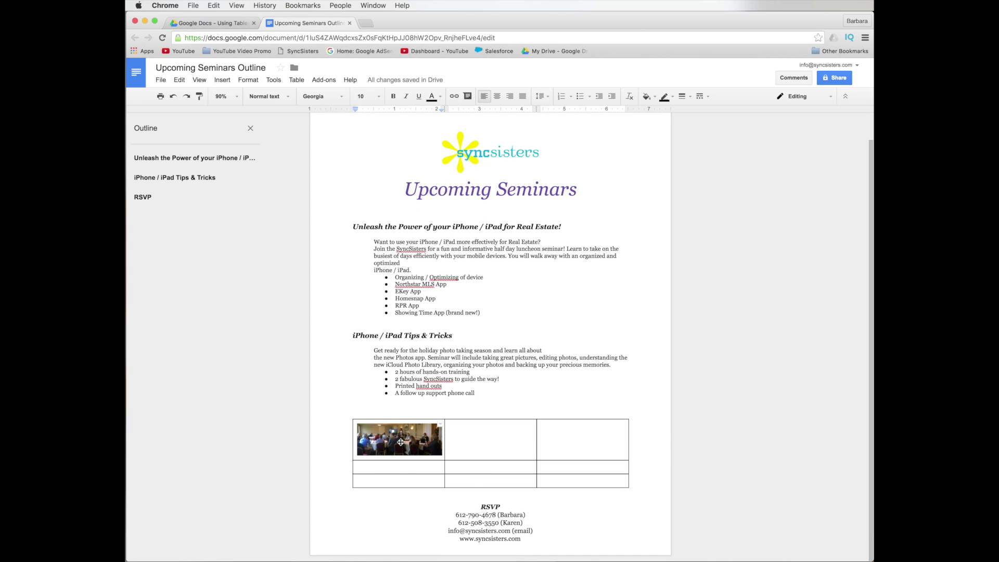
- Select the photo in the first cell and bring up the Table menu
{"action": "left_click", "coordinate": [400, 442]}
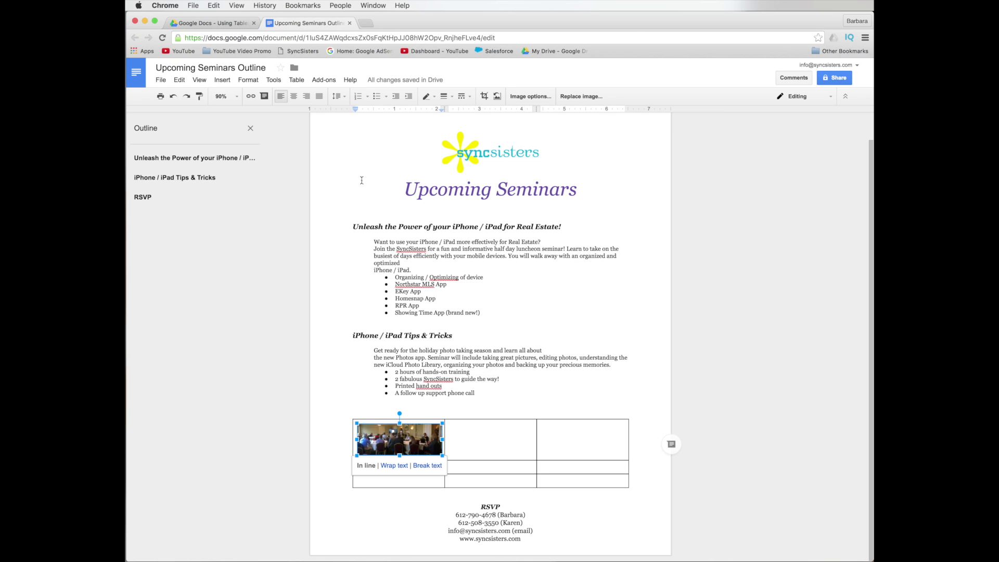
{"action": "left_click", "coordinate": [303, 78]}
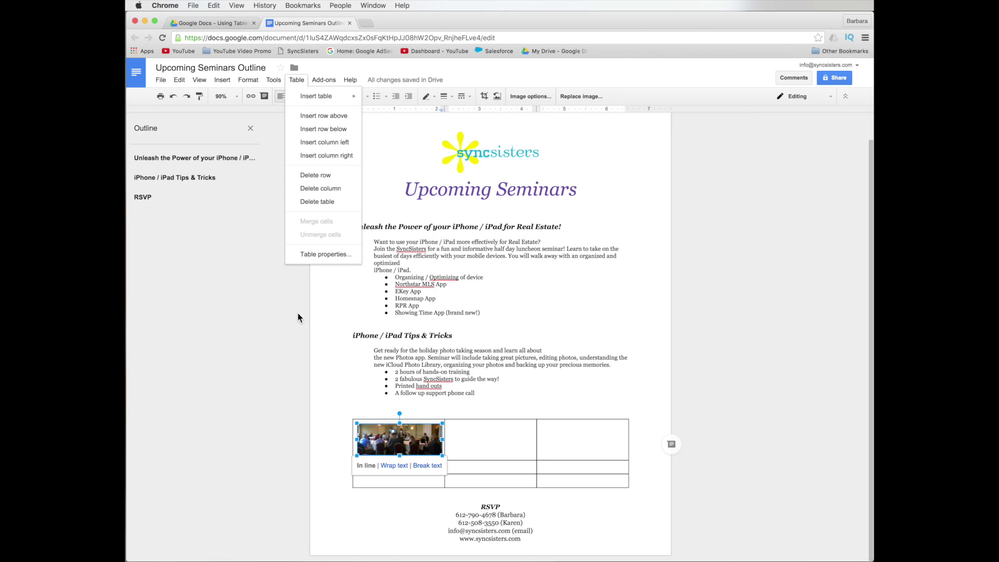
- Set cell background to black, vertical alignment to Center and table alignment to Center
{"action": "left_click", "coordinate": [307, 256]}
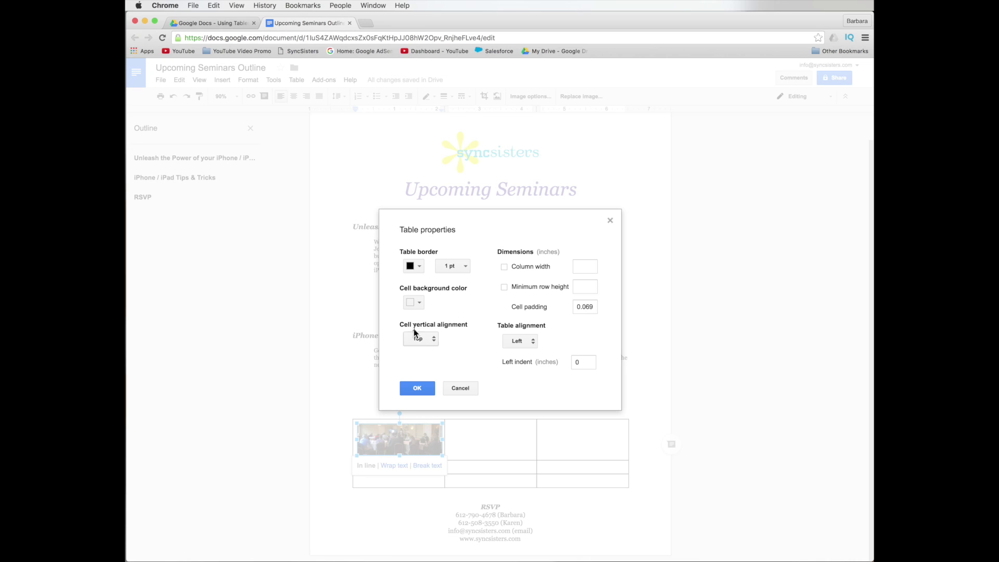
{"action": "left_click", "coordinate": [418, 303]}
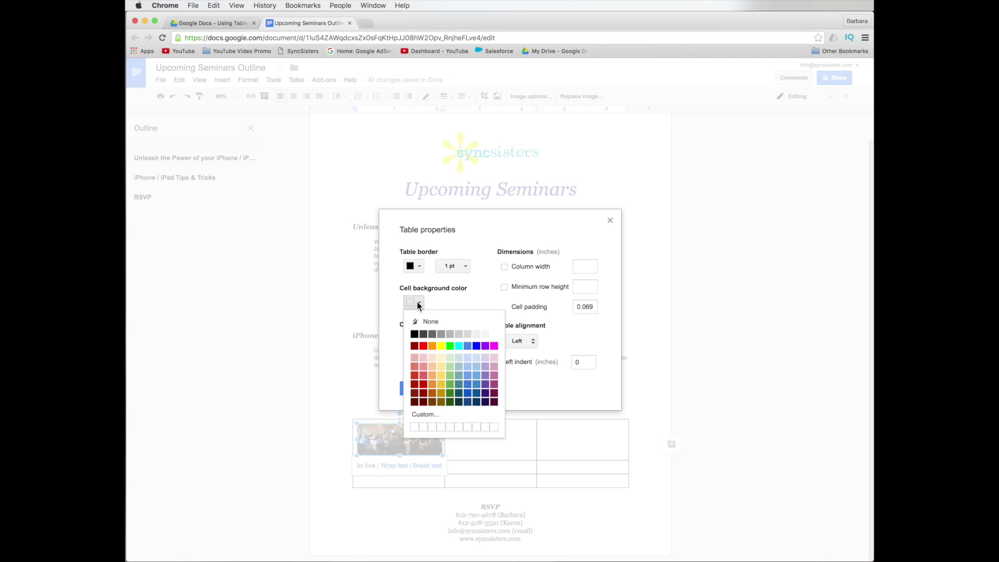
{"action": "left_click", "coordinate": [414, 334]}
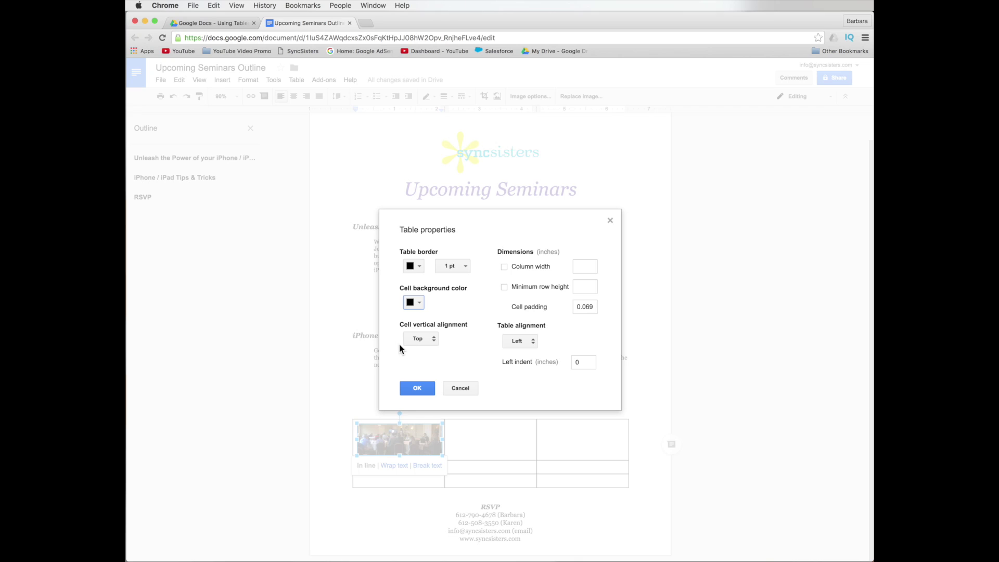
{"action": "left_click", "coordinate": [423, 340]}
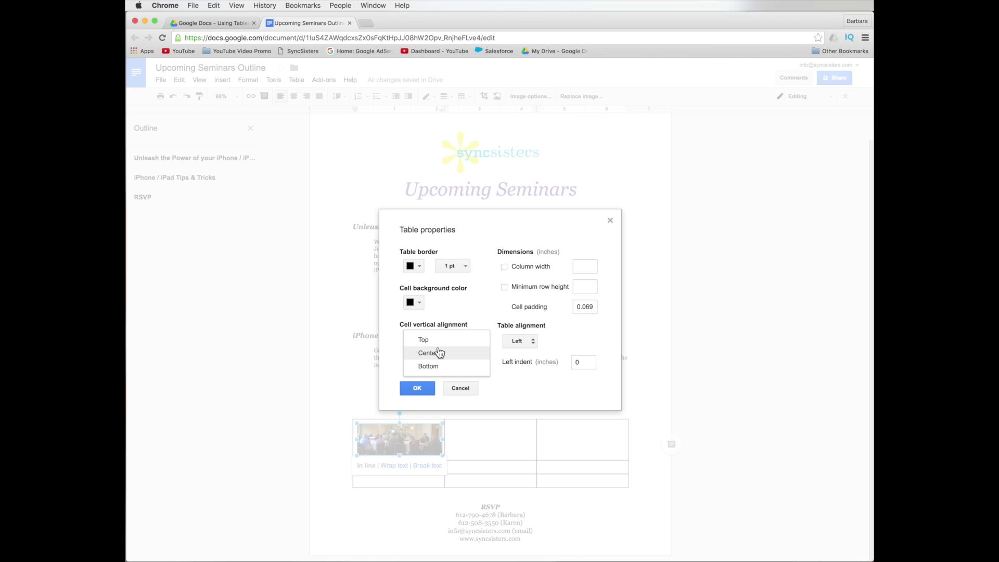
{"action": "left_click", "coordinate": [439, 352]}
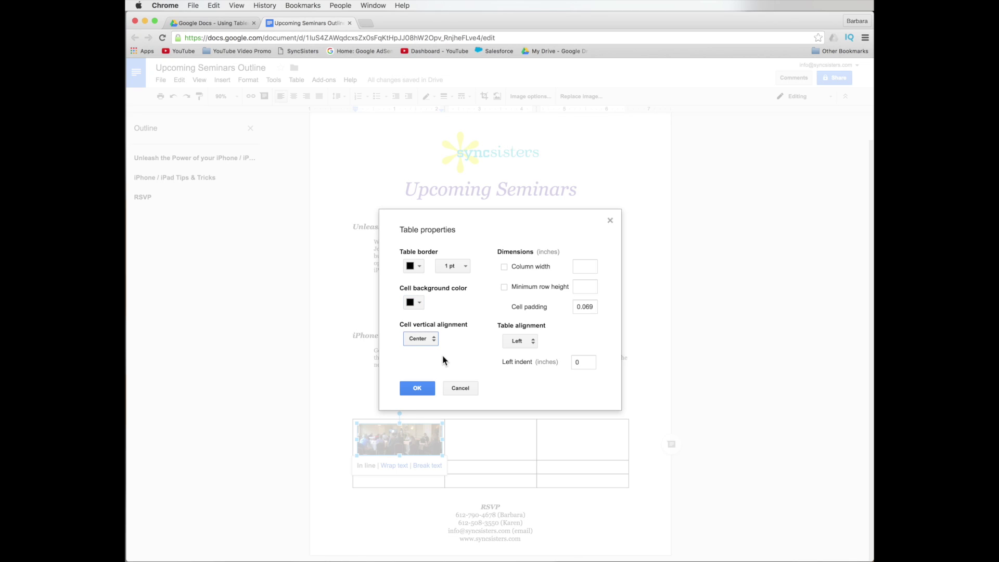
{"action": "left_click", "coordinate": [433, 340]}
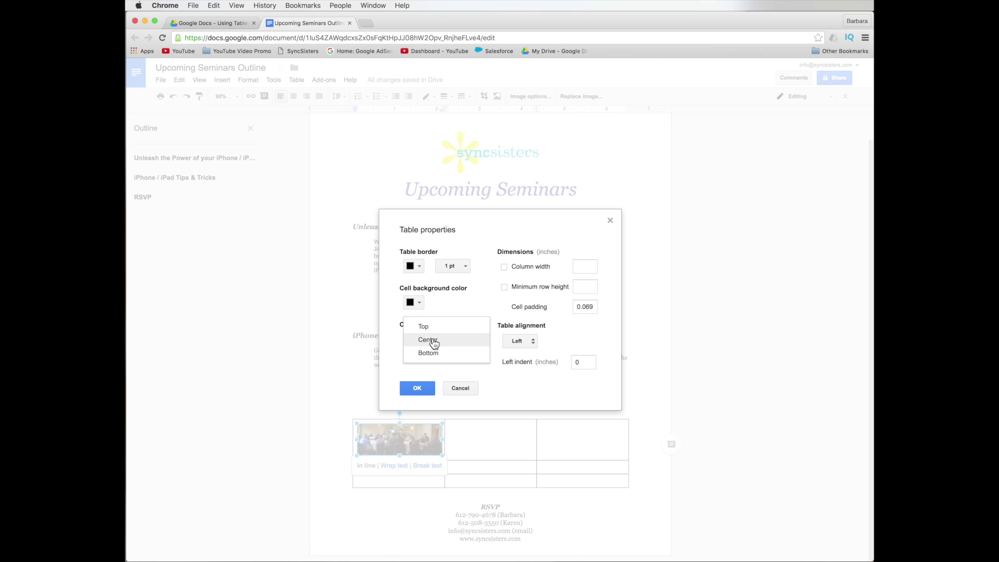
{"action": "left_click", "coordinate": [433, 342]}
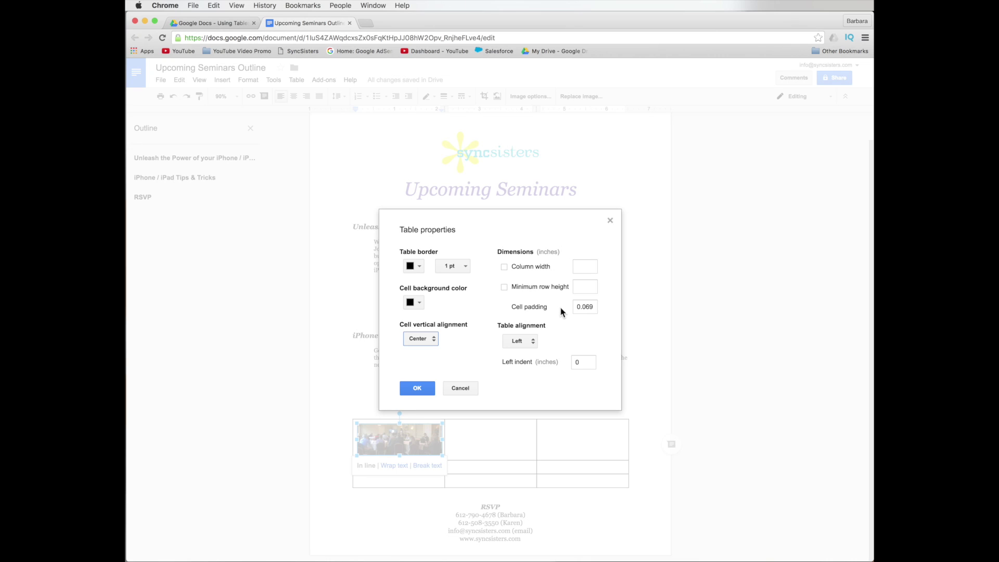
{"action": "left_click", "coordinate": [523, 348]}
{"action": "left_click", "coordinate": [524, 355]}
{"action": "left_click", "coordinate": [419, 389]}
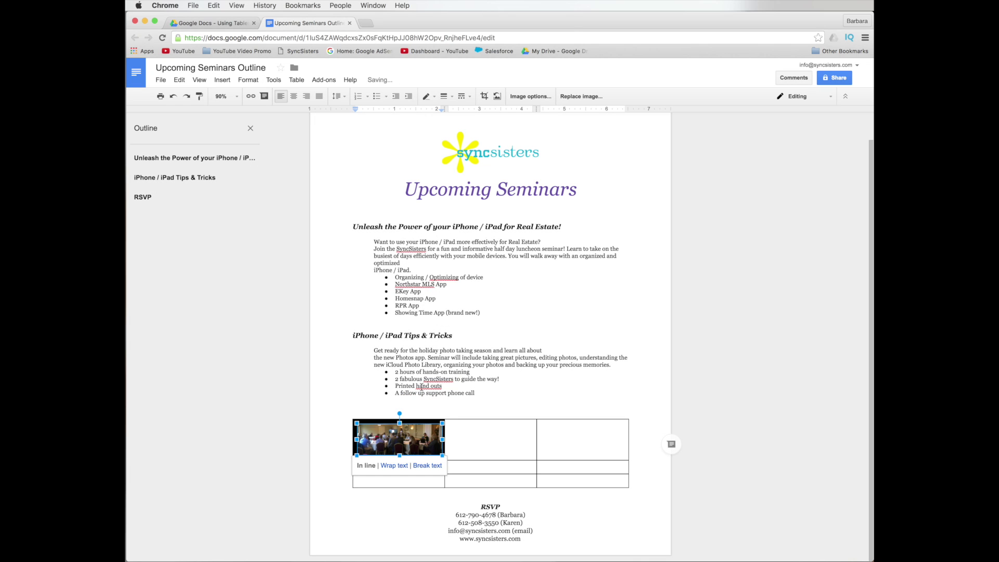
{"action": "left_click", "coordinate": [342, 401]}
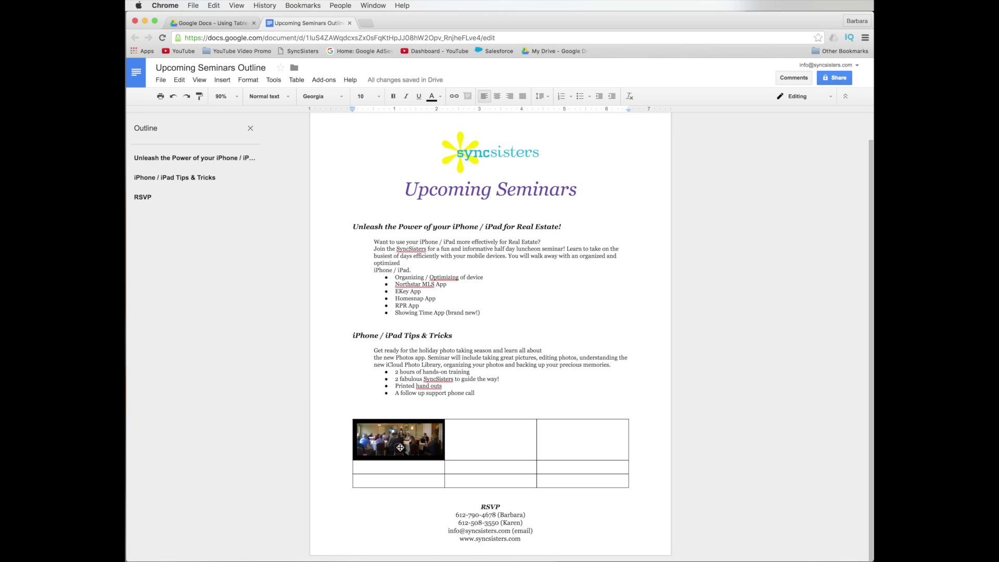
- Zoom the document to 150%
{"action": "left_click", "coordinate": [235, 96]}
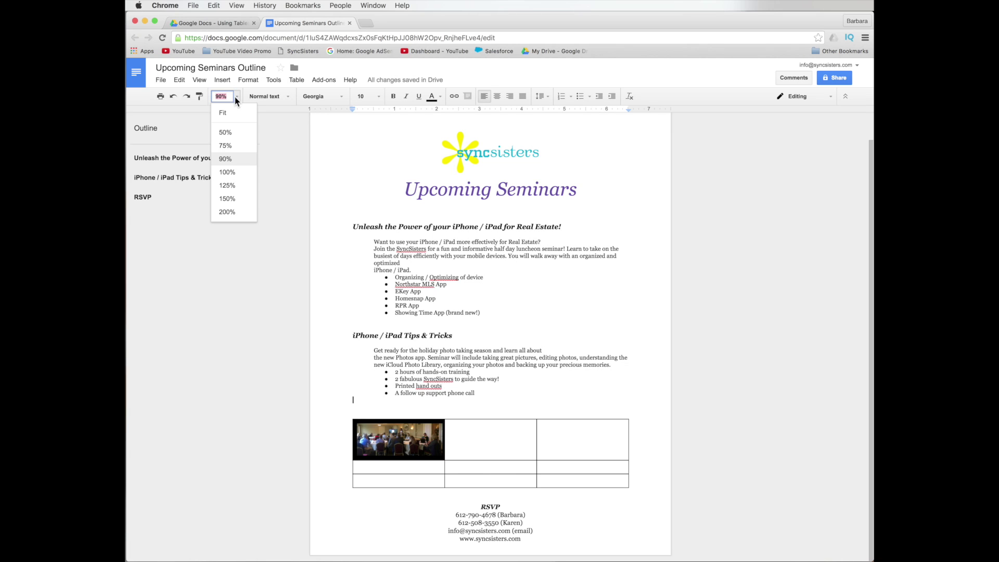
{"action": "left_click", "coordinate": [229, 199]}
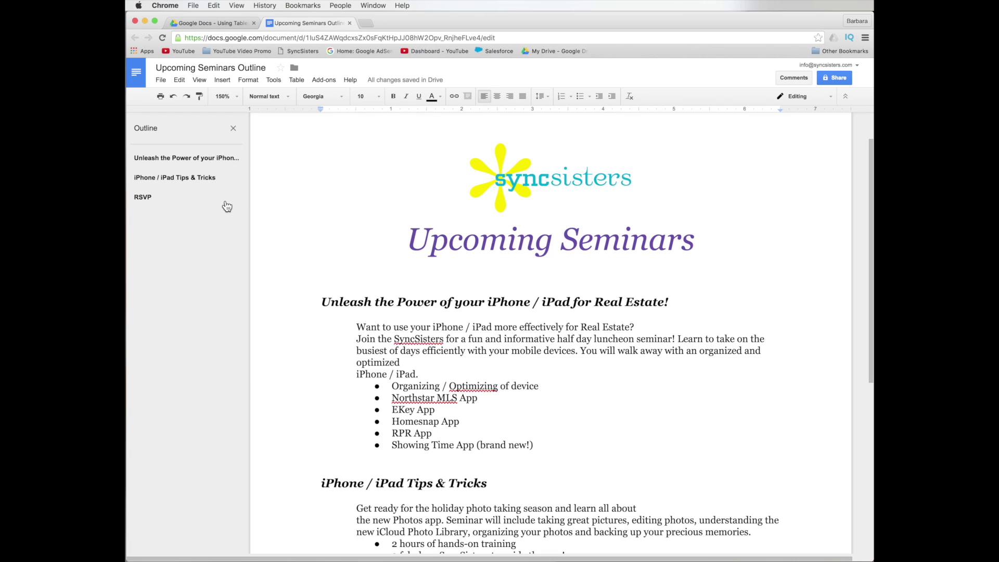
{"action": "scroll", "coordinate": [499, 428], "scroll_direction": "up", "scroll_amount": 2}
{"action": "scroll", "coordinate": [500, 427], "scroll_direction": "down", "scroll_amount": 6}
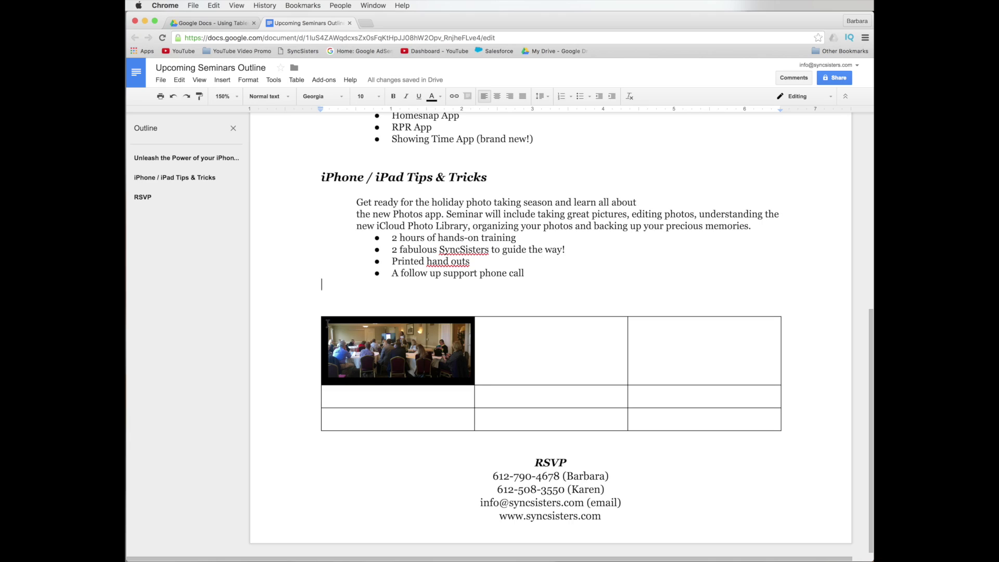
- Shrink the photo slightly and drag the first column border right to fit it
{"action": "left_click", "coordinate": [326, 326]}
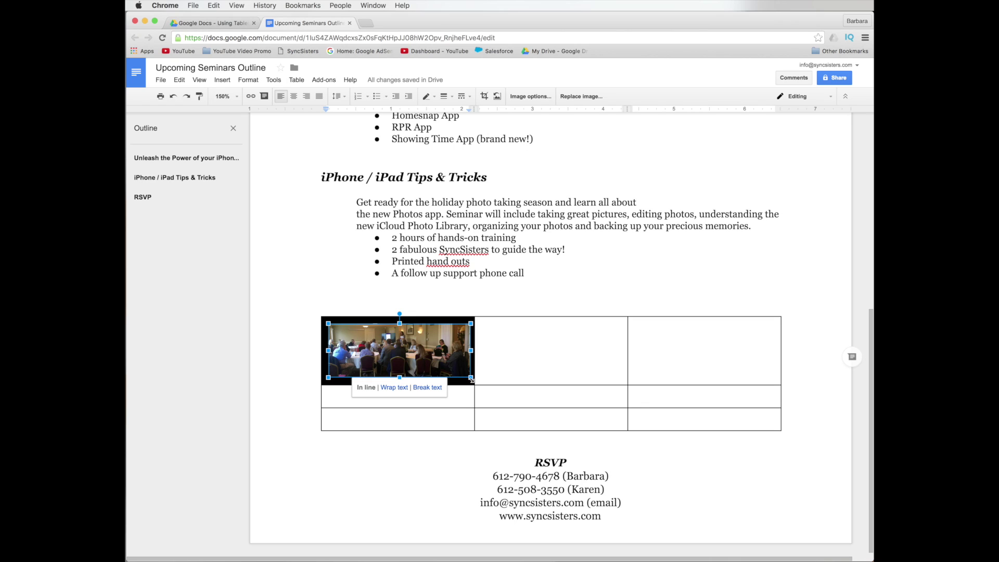
{"action": "mouse_move", "coordinate": [470, 378]}
{"action": "left_mouse_down"}
{"action": "mouse_move", "coordinate": [443, 364]}
{"action": "mouse_move", "coordinate": [463, 375]}
{"action": "left_mouse_up"}
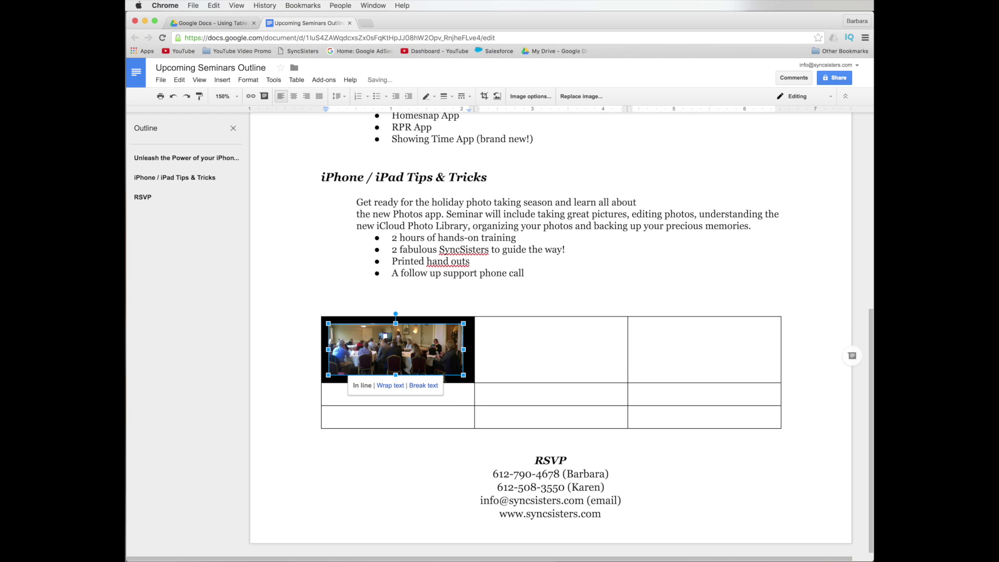
{"action": "left_click", "coordinate": [460, 404]}
{"action": "left_click", "coordinate": [456, 353]}
{"action": "left_click_drag", "start_coordinate": [475, 395], "coordinate": [501, 387]}
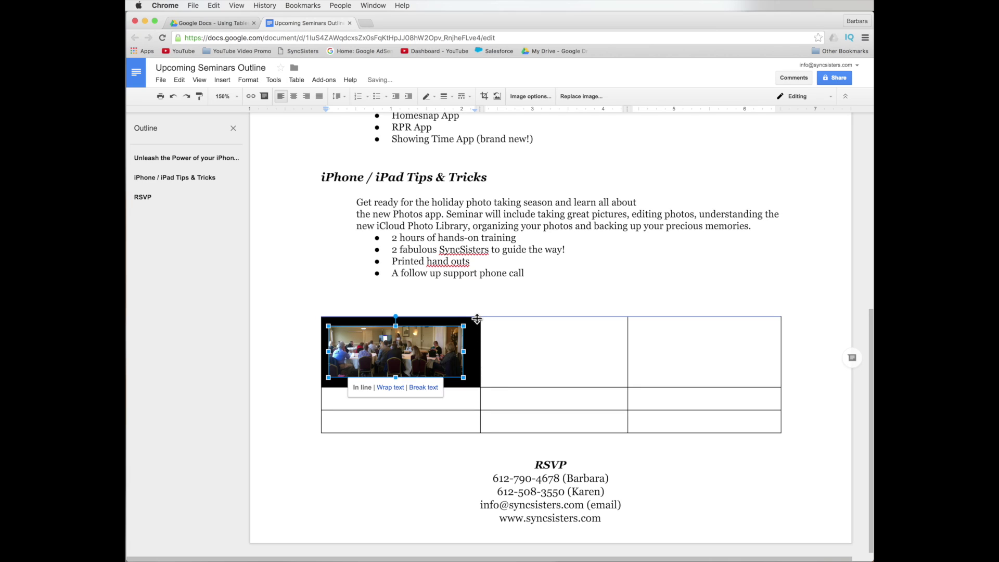
{"action": "left_click", "coordinate": [477, 318]}
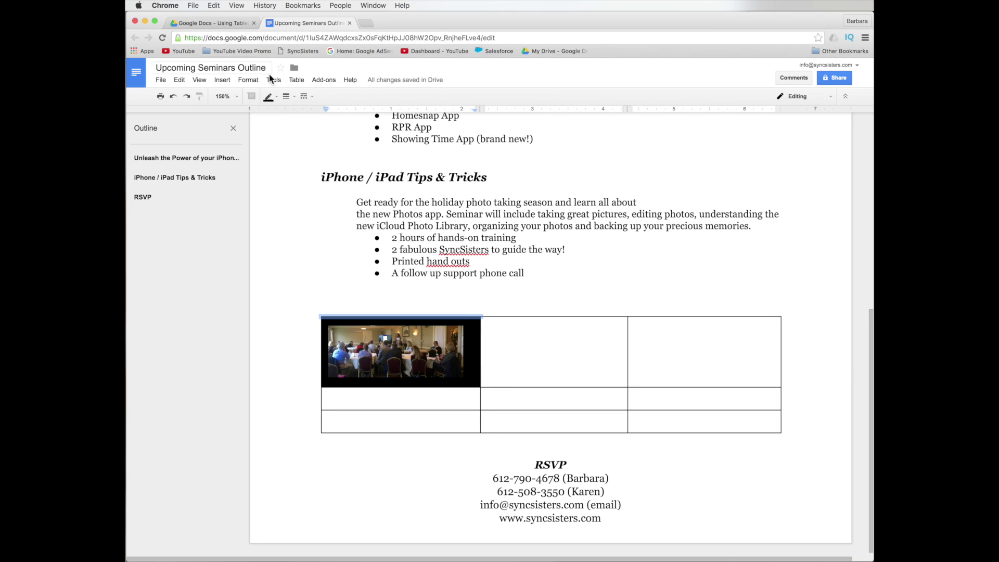
- Select all nine table cells and open Table properties for the whole table
{"action": "left_click", "coordinate": [295, 82]}
{"action": "left_click", "coordinate": [296, 81]}
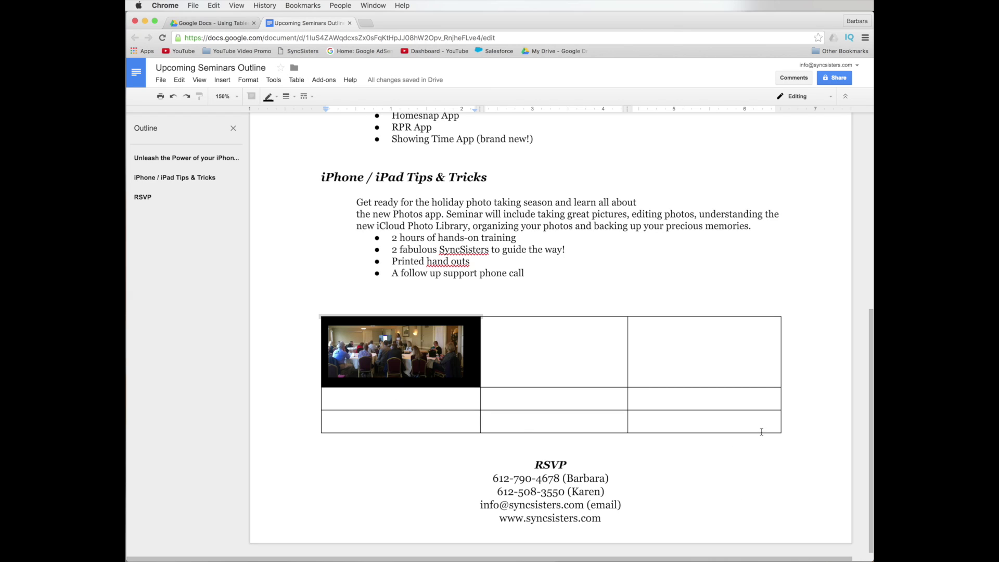
{"action": "left_click_drag", "start_coordinate": [763, 424], "coordinate": [382, 316]}
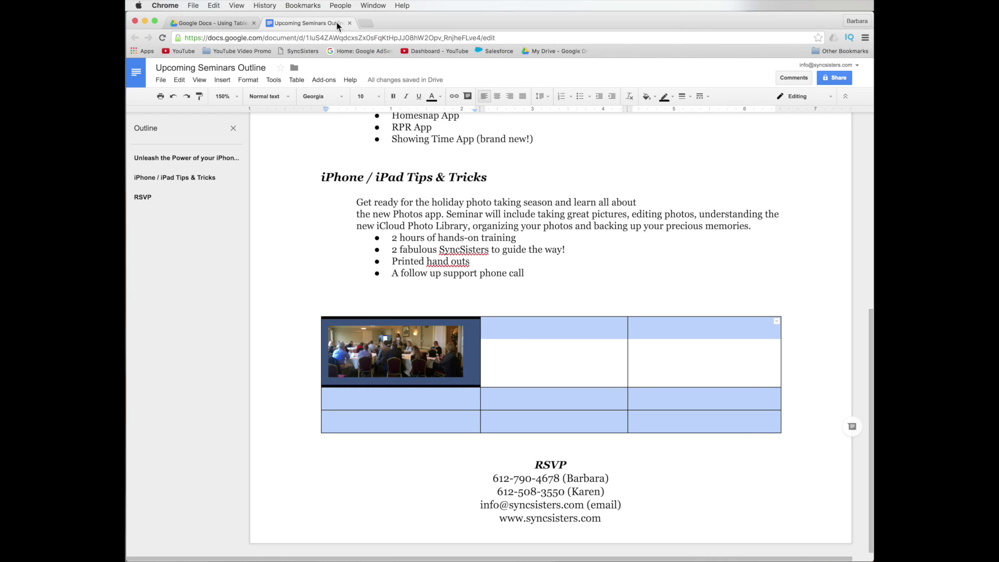
{"action": "left_click", "coordinate": [296, 80]}
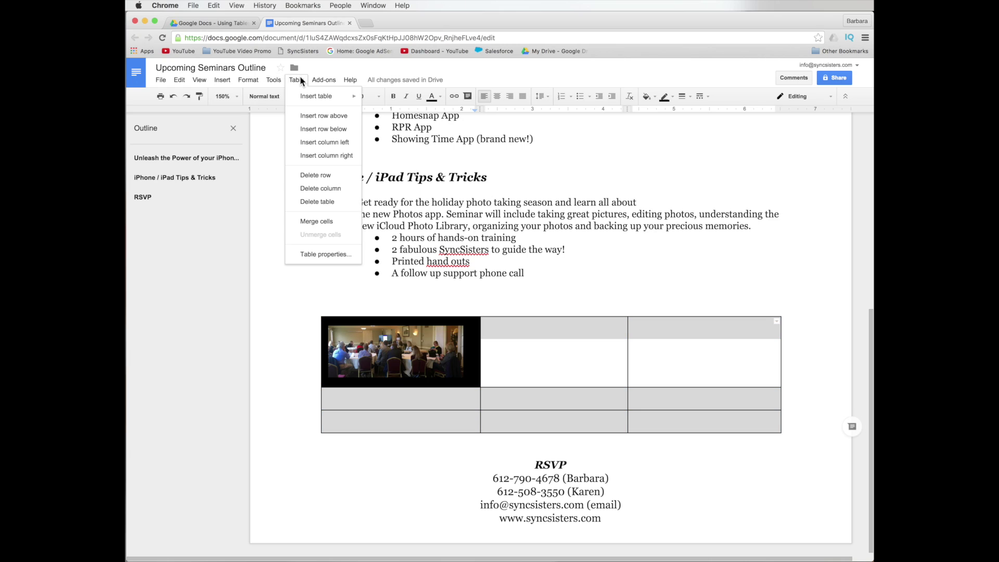
{"action": "left_click", "coordinate": [298, 255]}
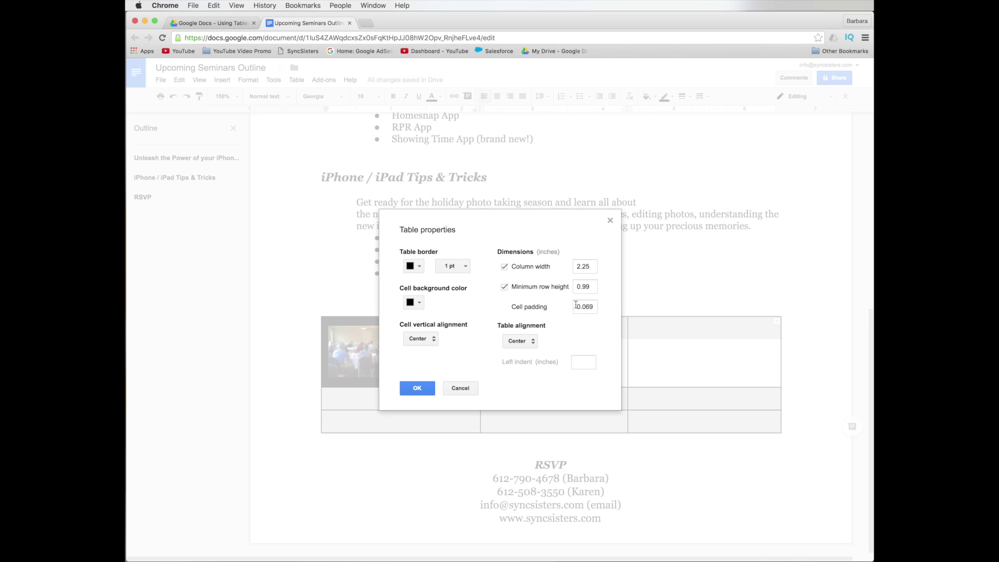
{"action": "left_click", "coordinate": [577, 306]}
- Apply 0.25 cell padding to the table, then undo it with Cmd+Z
{"action": "left_click_drag", "start_coordinate": [576, 306], "coordinate": [594, 308]}
{"action": "type", "text": ".25"}
{"action": "left_click", "coordinate": [405, 388]}
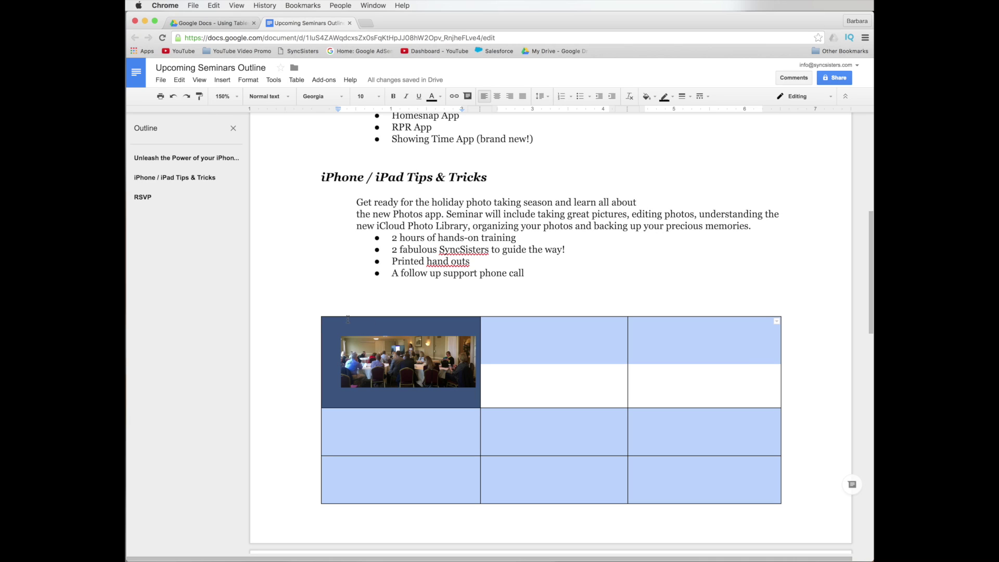
{"action": "key", "text": "super+z"}
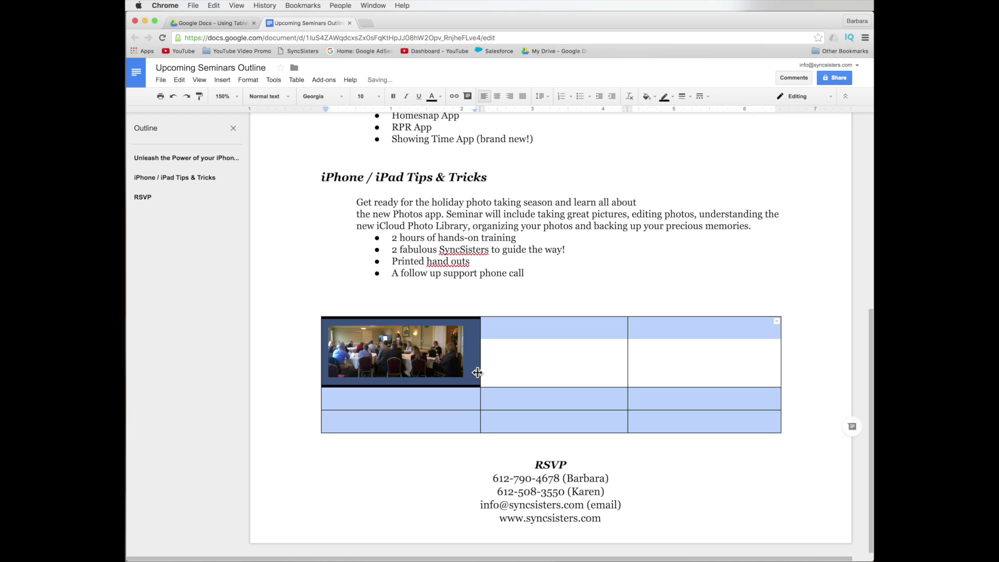
- Narrow the photo column slightly and add the Date and Time headings
{"action": "left_click_drag", "start_coordinate": [479, 372], "coordinate": [476, 372]}
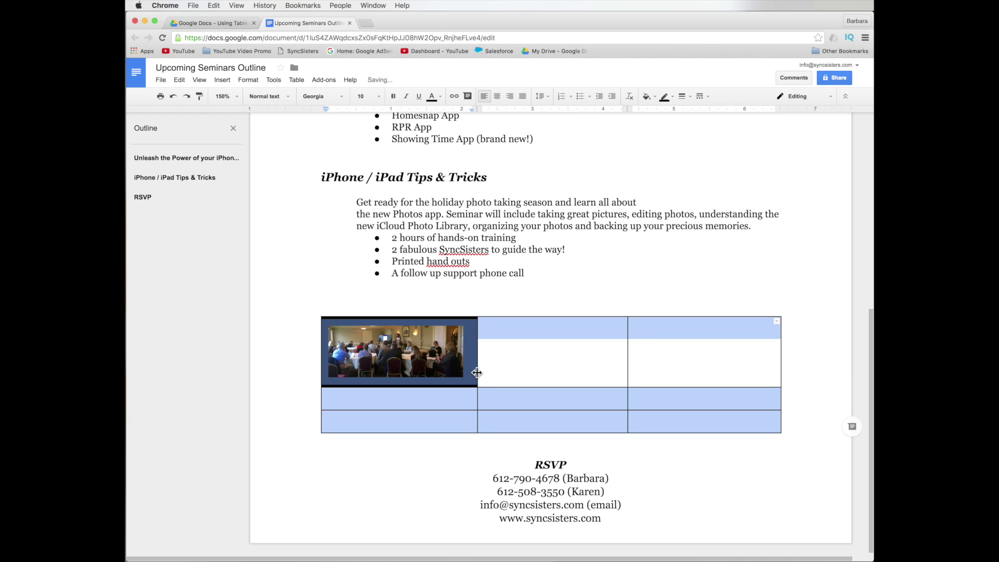
{"action": "left_click", "coordinate": [534, 367]}
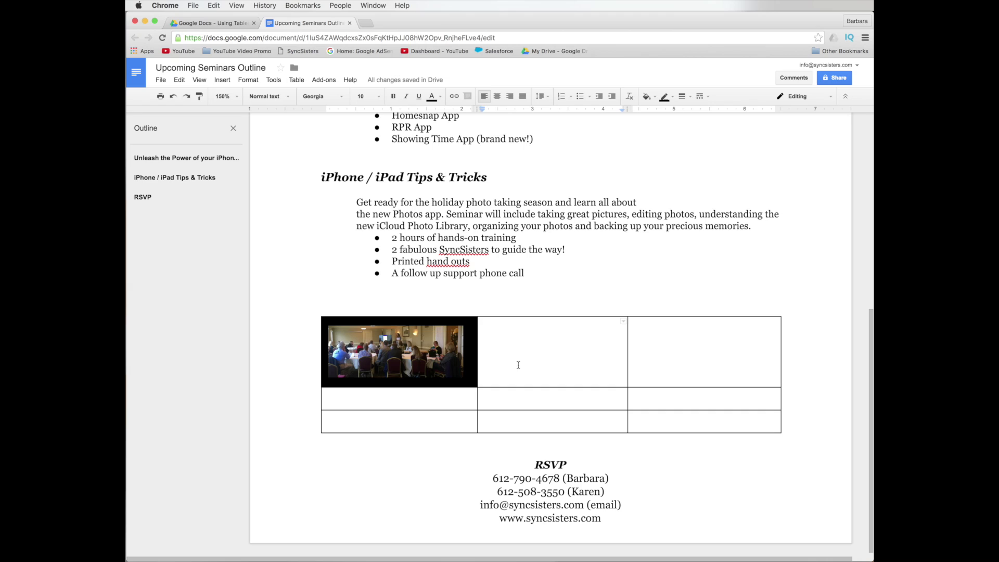
{"action": "type", "text": "Date"}
{"action": "left_click", "coordinate": [634, 327]}
{"action": "type", "text": "Time"}
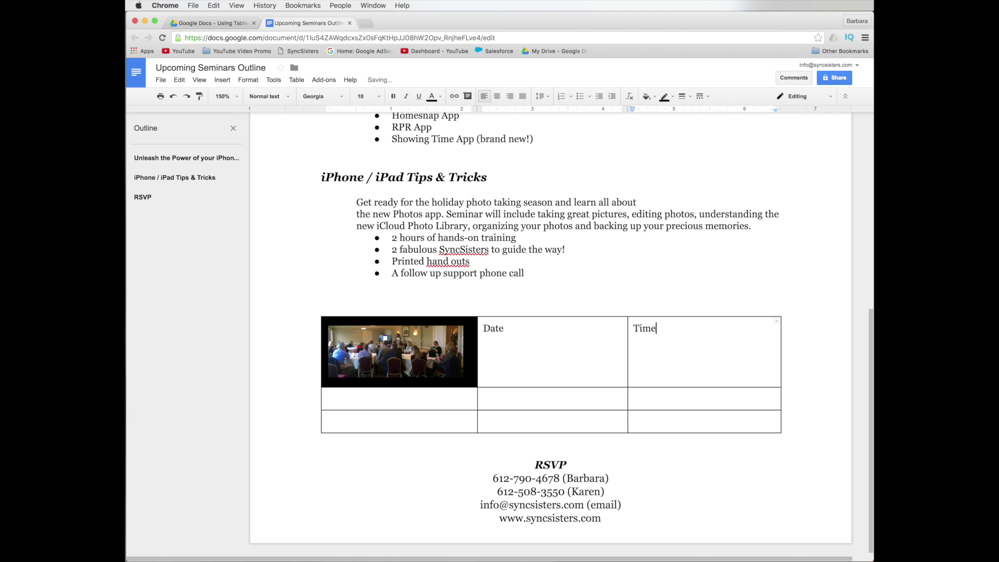
- Enter Realtor and Tips & Tricks as the seminar names below the photo
{"action": "left_click", "coordinate": [440, 391]}
{"action": "type", "text": "Realtor"}
{"action": "key", "text": "Tab"}
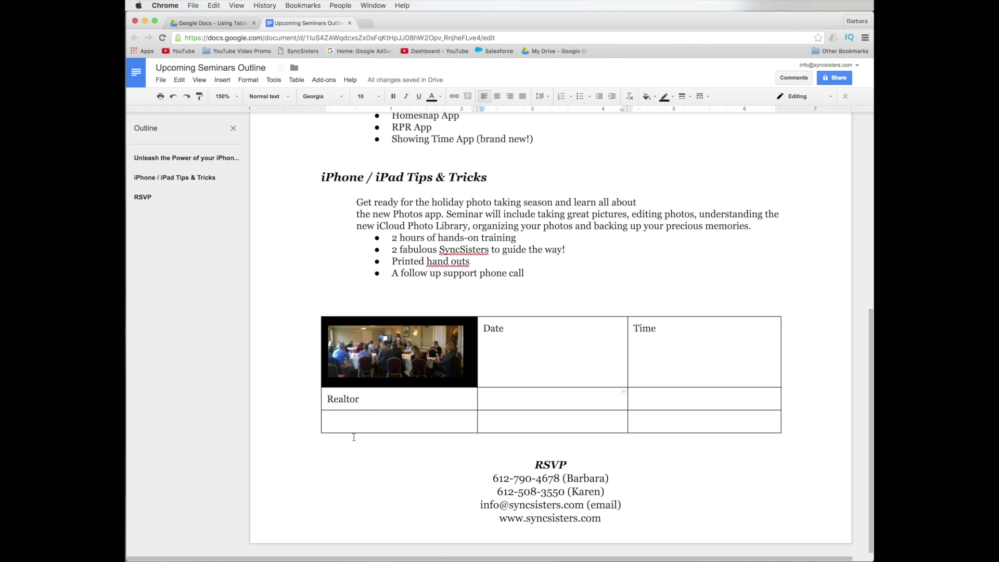
{"action": "left_click", "coordinate": [359, 423]}
{"action": "type", "text": "Tips & "}
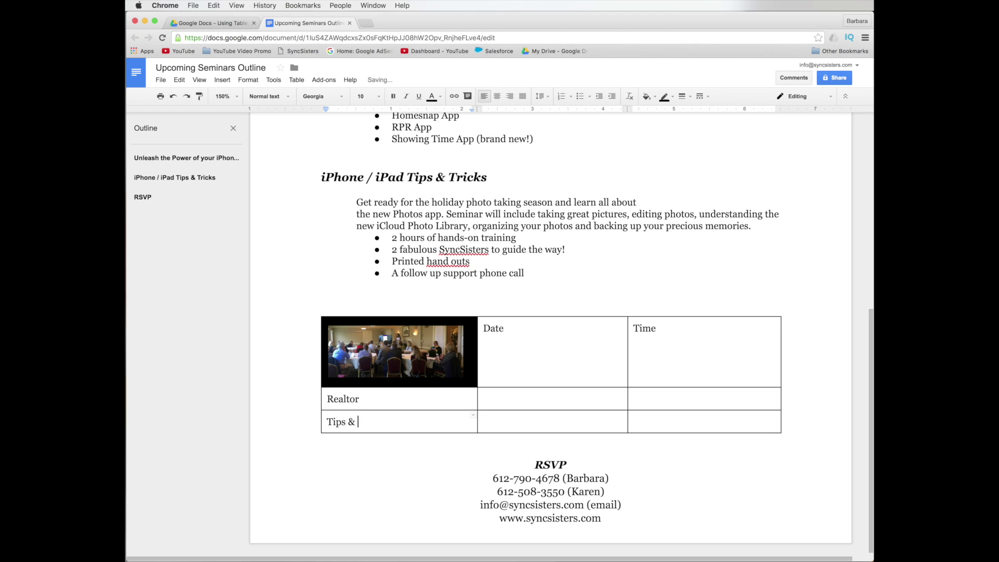
{"action": "type", "text": "Tricks"}
- Fill in June 6th at Noon for Realtor and June 8th at 2pm for Tips & Tricks
{"action": "left_click", "coordinate": [502, 404]}
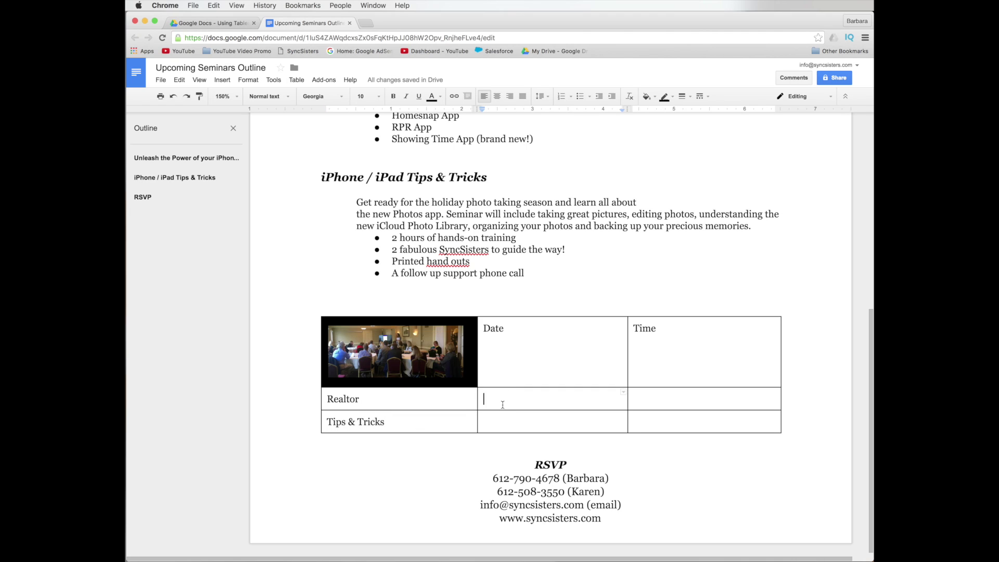
{"action": "type", "text": "June 6th"}
{"action": "key", "text": "Tab"}
{"action": "type", "text": "Noon"}
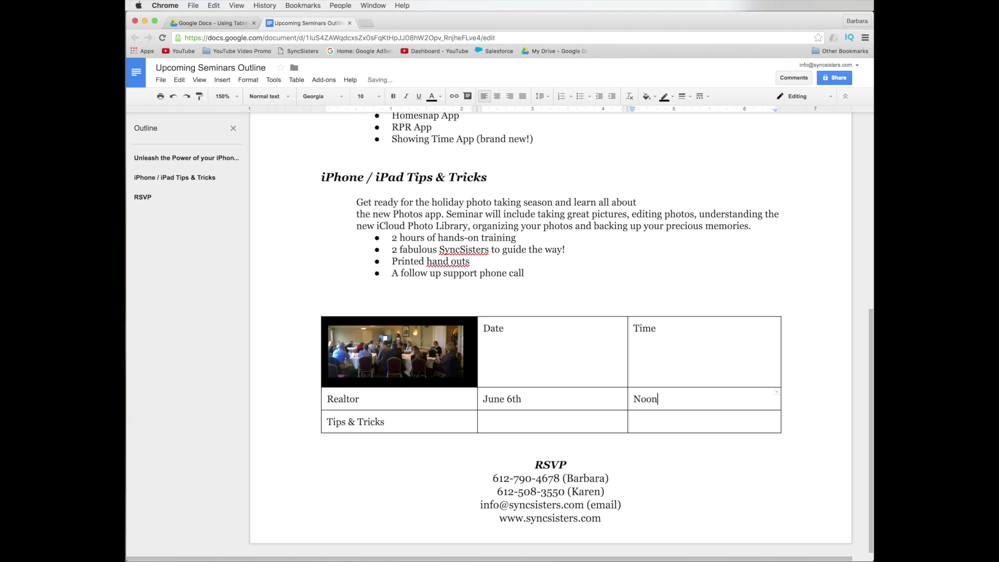
{"action": "left_click", "coordinate": [485, 422]}
{"action": "type", "text": "June8th"}
{"action": "key", "text": "BackSpace"}
{"action": "key", "text": "BackSpace"}
{"action": "key", "text": "BackSpace"}
{"action": "type", "text": "8th"}
{"action": "key", "text": "Tab"}
{"action": "type", "text": "2Pm"}
{"action": "key", "text": "BackSpace"}
{"action": "key", "text": "BackSpace"}
{"action": "type", "text": "pm"}
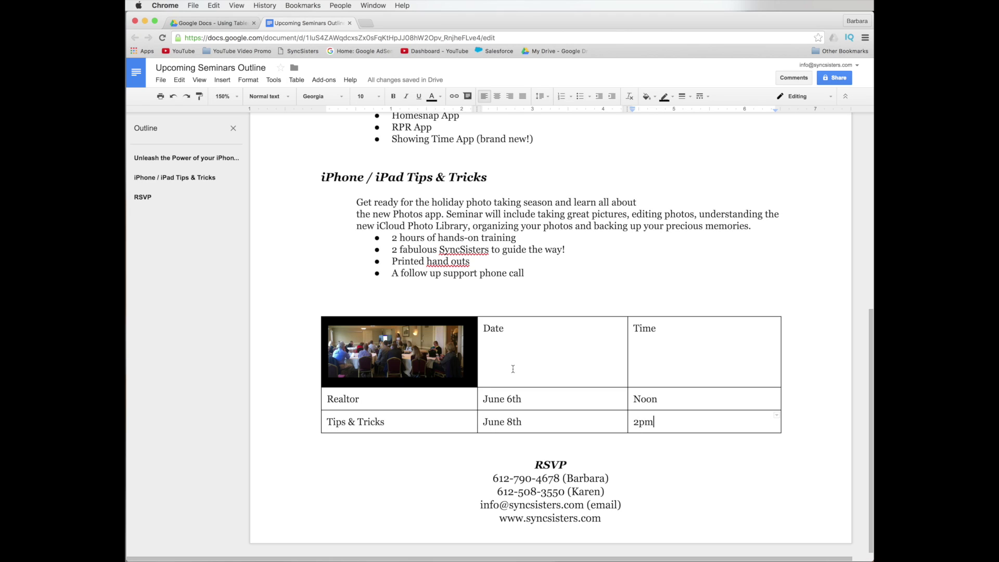
- Set the Date and Time header cells' vertical alignment to Bottom in Table properties
{"action": "left_click_drag", "start_coordinate": [484, 327], "coordinate": [642, 352]}
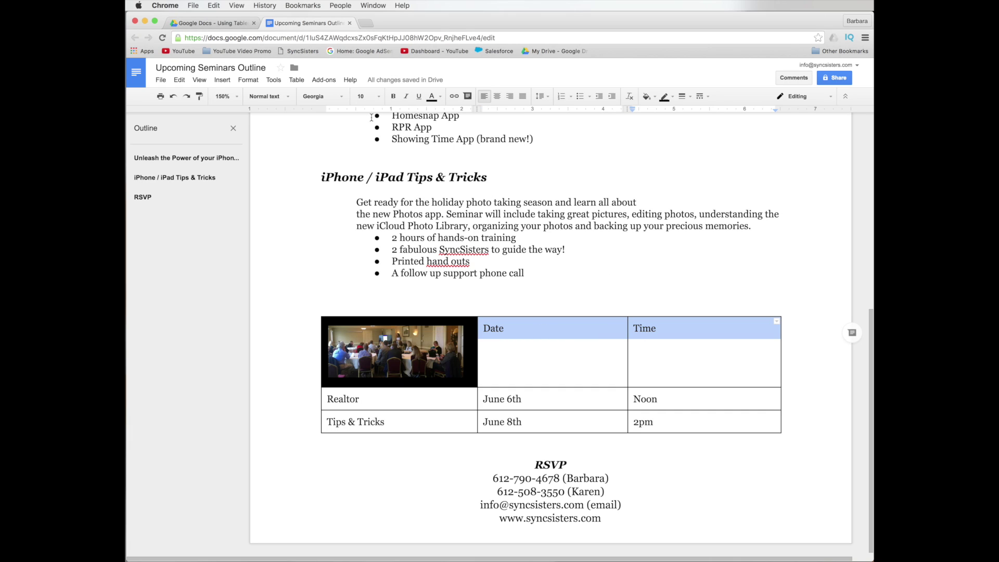
{"action": "left_click", "coordinate": [301, 81]}
{"action": "left_click", "coordinate": [300, 257]}
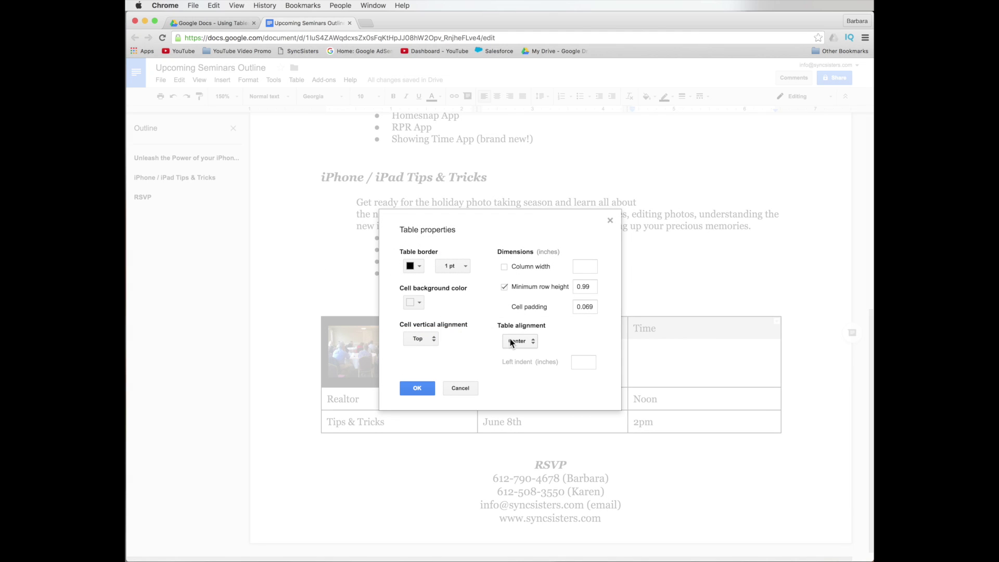
{"action": "left_click", "coordinate": [429, 339]}
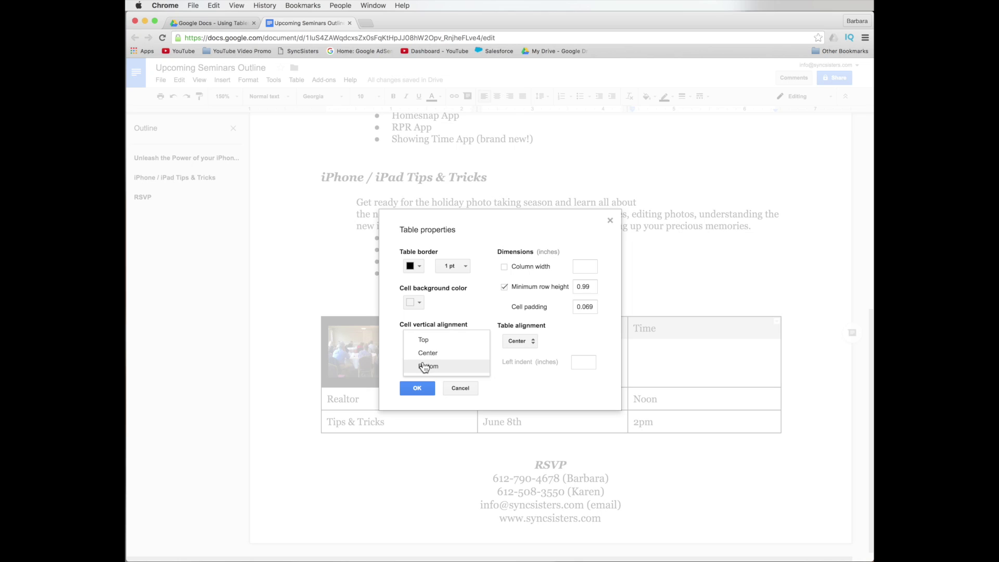
{"action": "left_click", "coordinate": [423, 367]}
{"action": "left_click", "coordinate": [416, 390]}
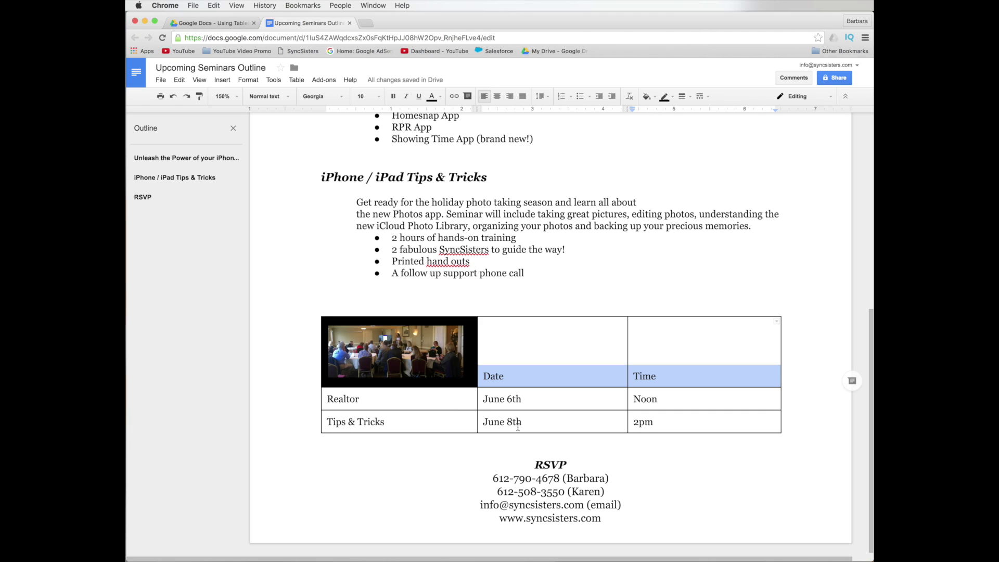
{"action": "left_click", "coordinate": [676, 424]}
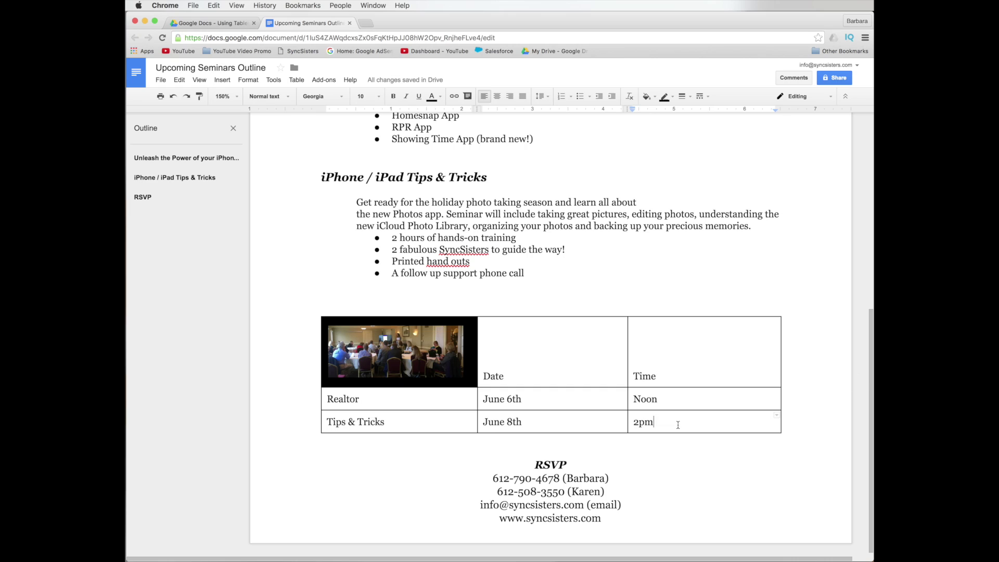
- Select both the Date and Time header cells together
{"action": "left_click", "coordinate": [481, 336]}
{"action": "left_click_drag", "start_coordinate": [482, 335], "coordinate": [525, 337]}
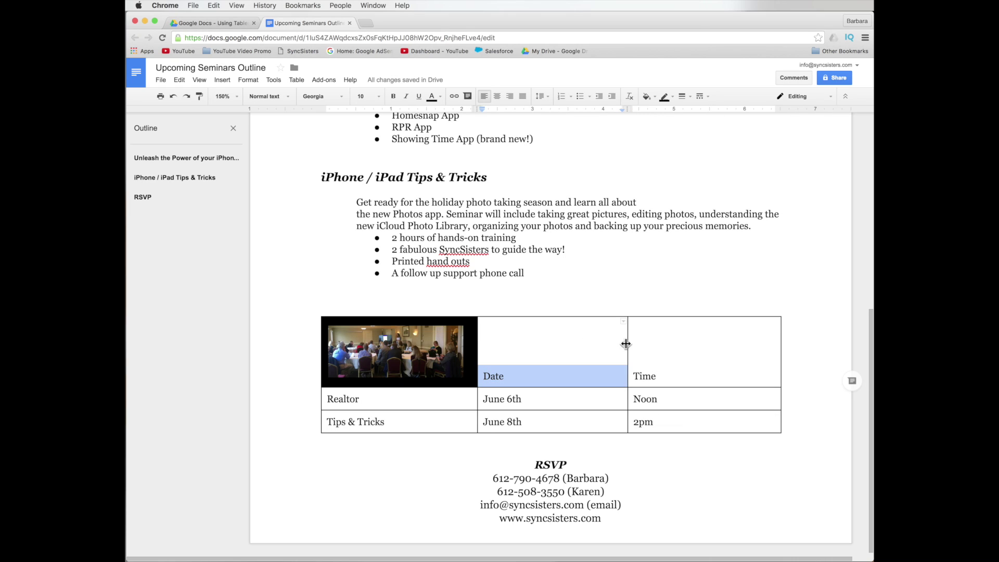
{"action": "left_click_drag", "start_coordinate": [625, 344], "coordinate": [728, 365]}
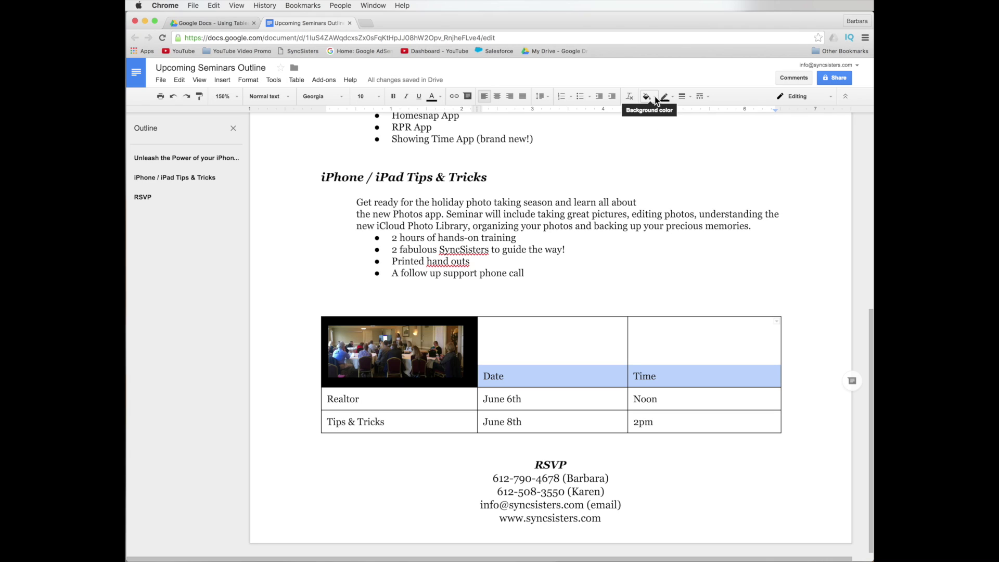
- Shade the Date and Time header cells light purple and make their text white
{"action": "left_click", "coordinate": [655, 98]}
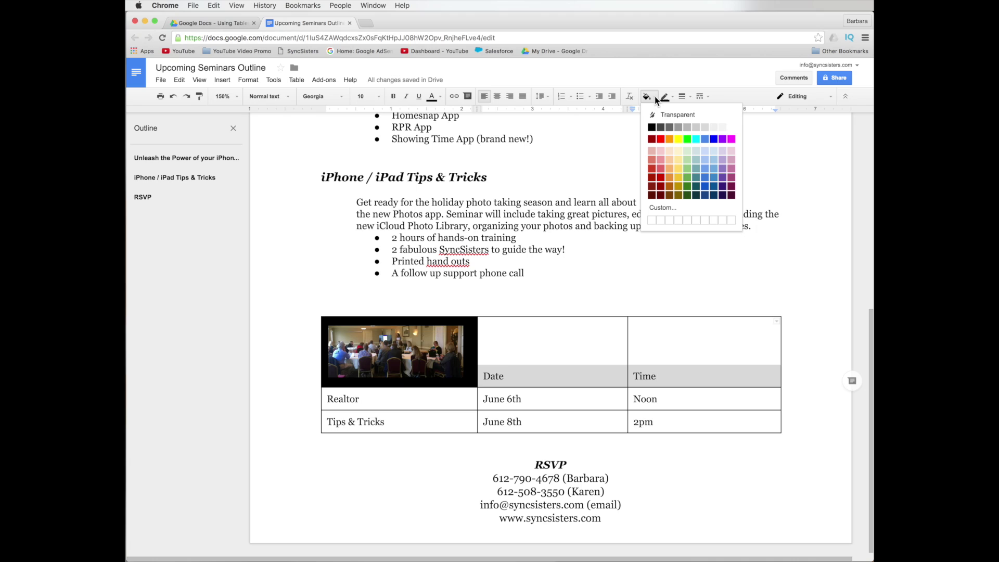
{"action": "left_click", "coordinate": [724, 161]}
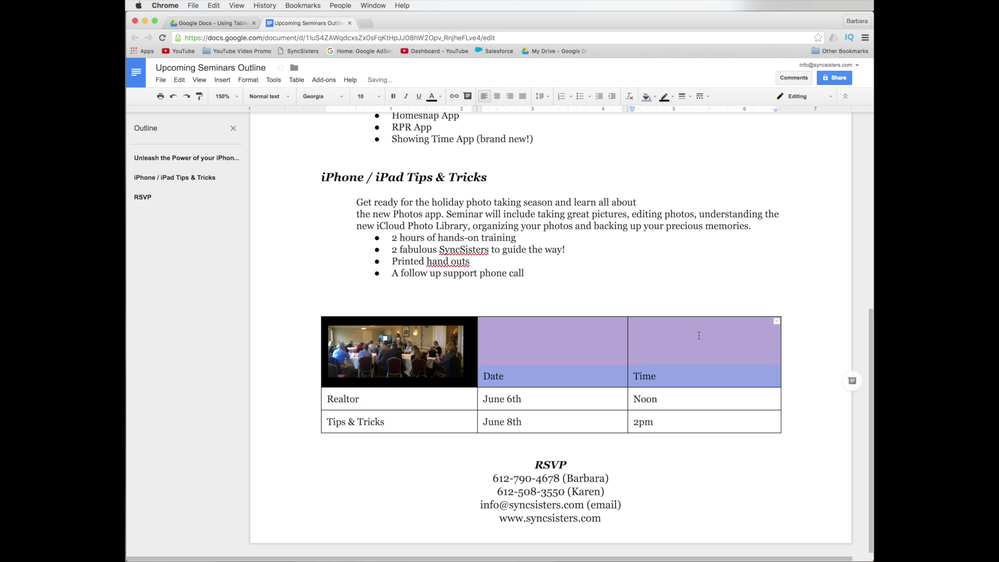
{"action": "left_click", "coordinate": [441, 97]}
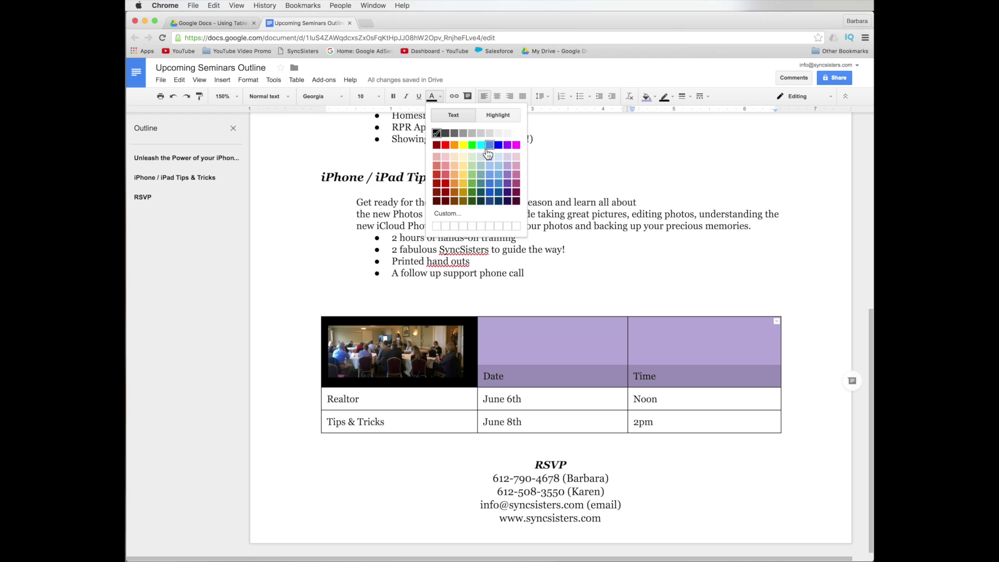
{"action": "left_click", "coordinate": [516, 135]}
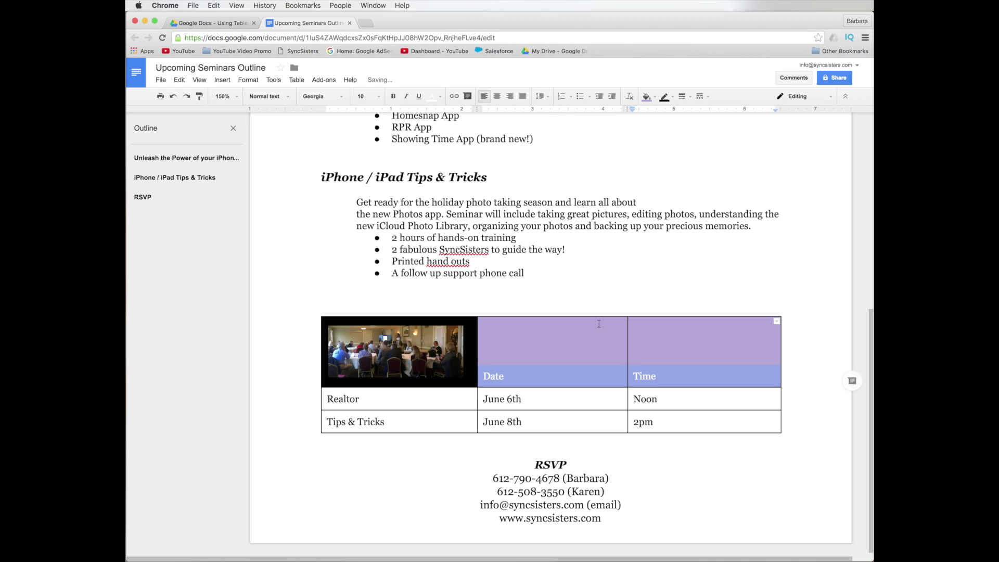
{"action": "left_click", "coordinate": [593, 297]}
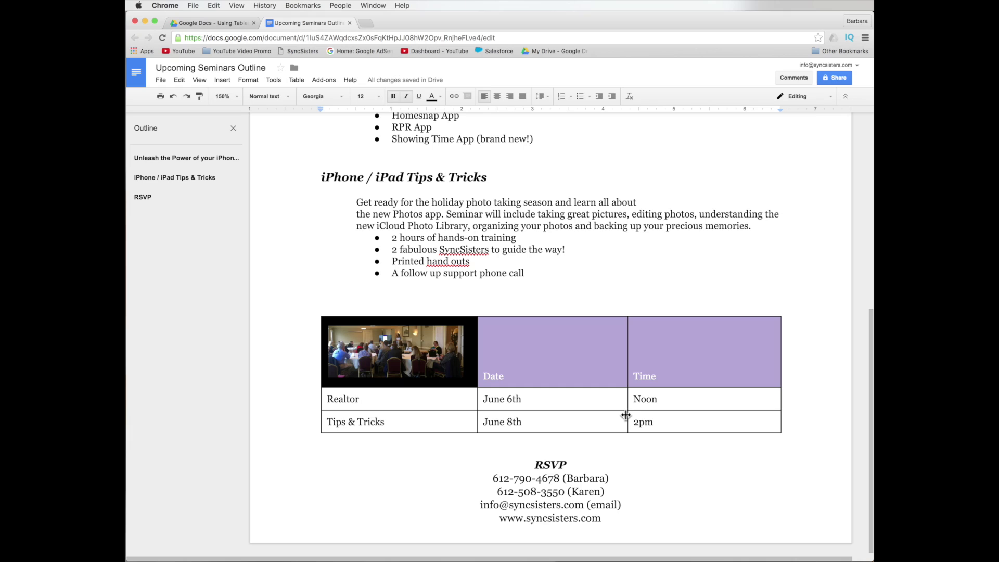
- Place the caret at the end of the Time header, ready to add a column from the Table menu
{"action": "left_click", "coordinate": [703, 368]}
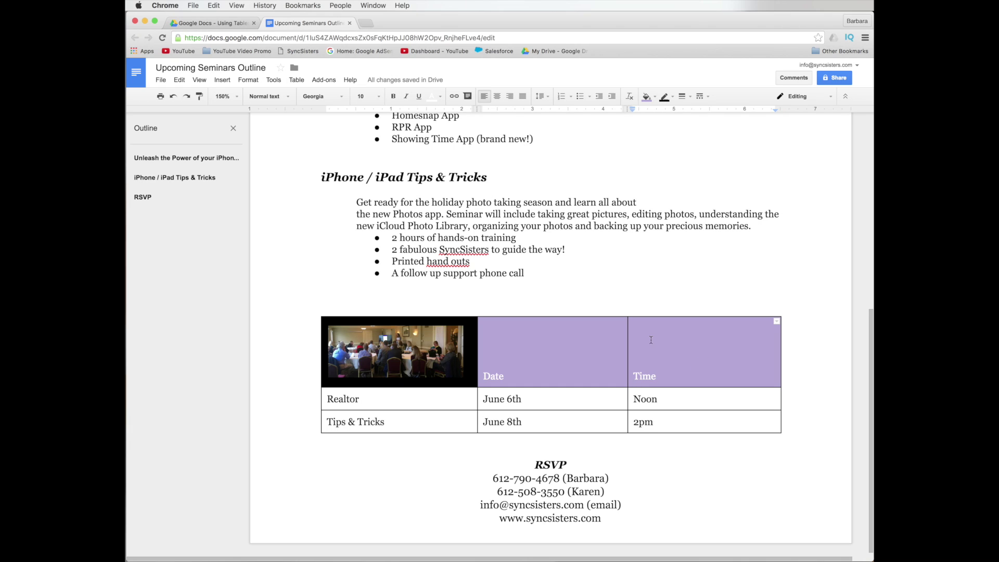
{"action": "left_click_drag", "start_coordinate": [672, 332], "coordinate": [689, 348]}
{"action": "left_click", "coordinate": [296, 80]}
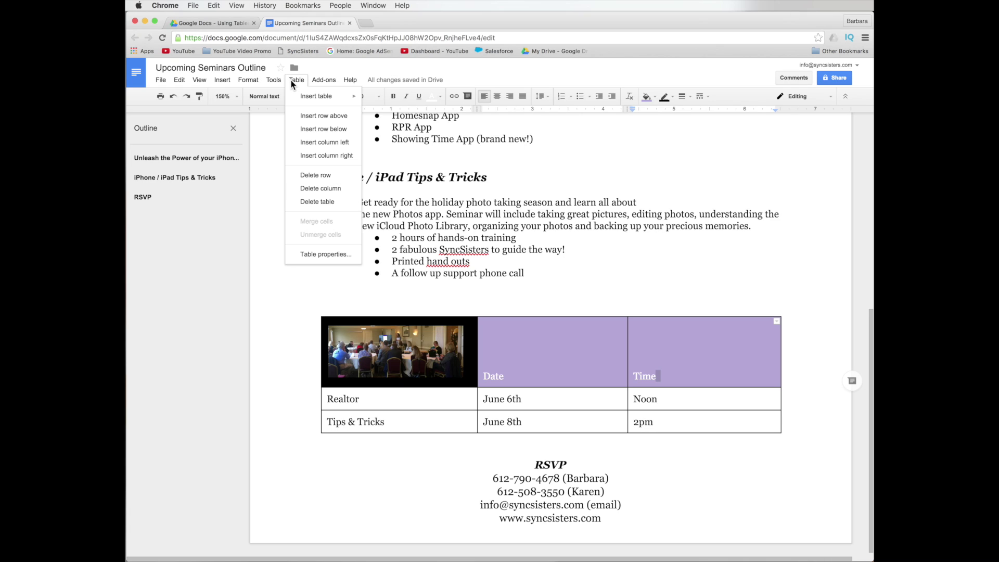
- Insert a Location column right of Time, with Lake for Realtor and Helana for Tips & Tricks
{"action": "left_click", "coordinate": [298, 156]}
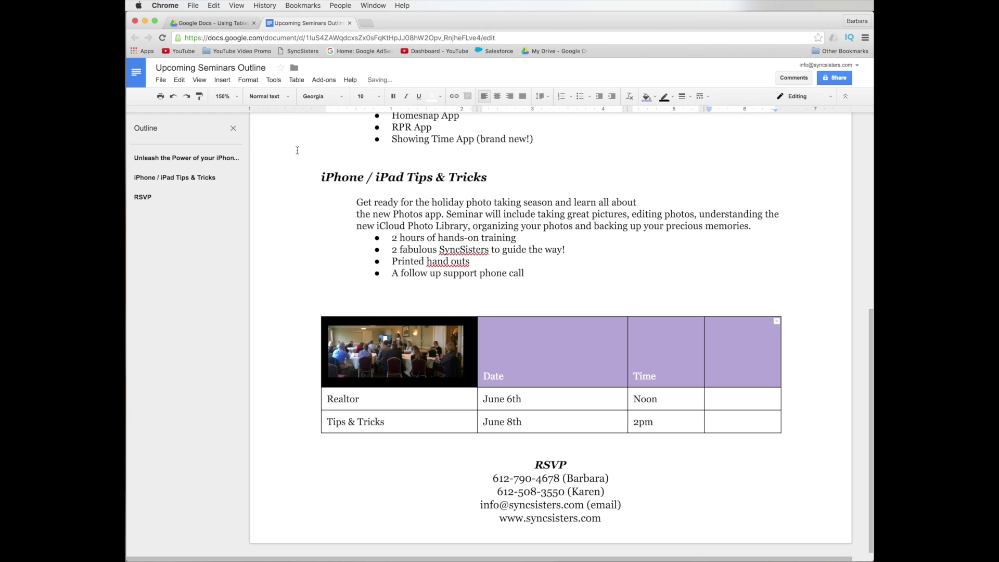
{"action": "left_click", "coordinate": [726, 375]}
{"action": "type", "text": "Location"}
{"action": "left_click", "coordinate": [760, 397]}
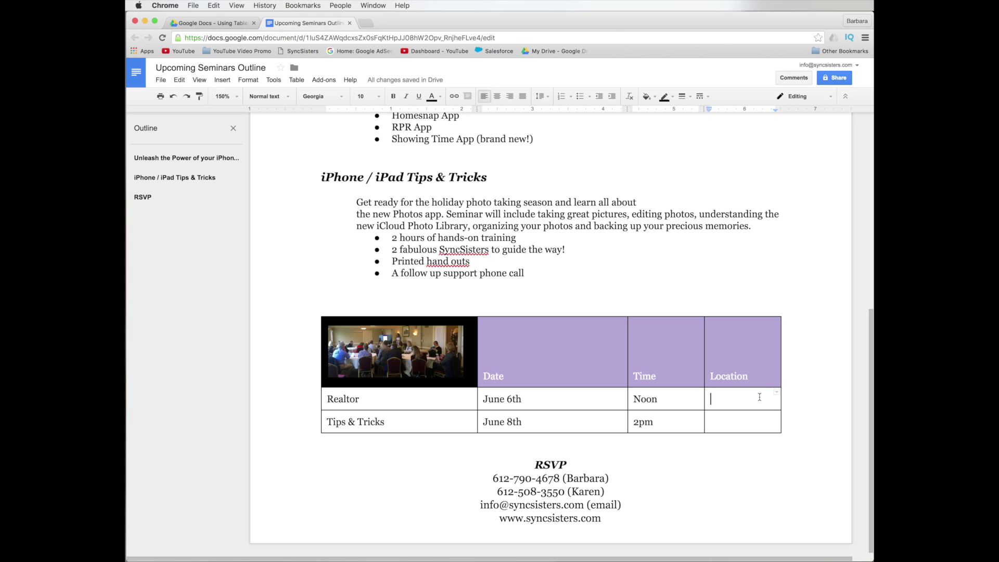
{"action": "type", "text": "Lake"}
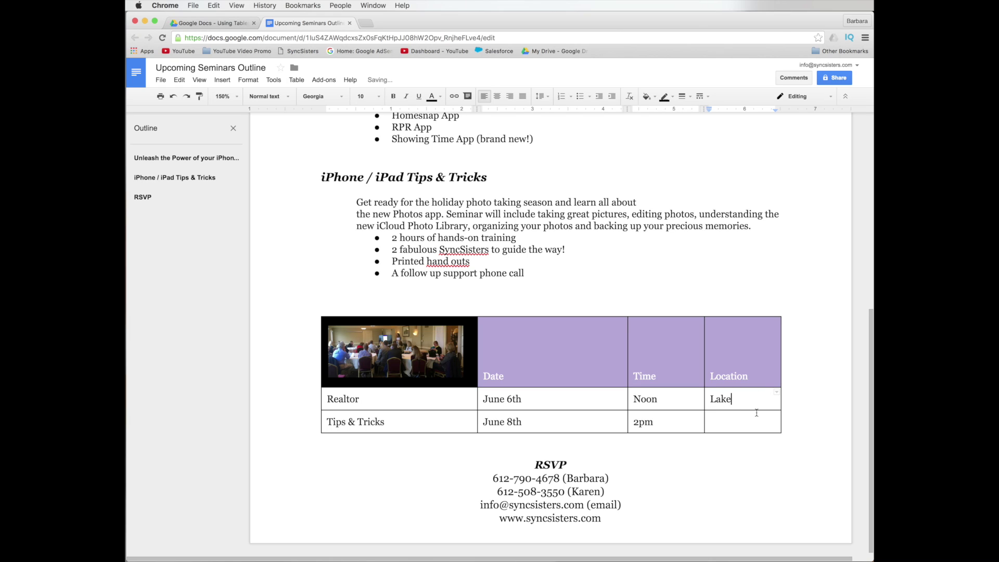
{"action": "left_click", "coordinate": [748, 420]}
{"action": "type", "text": "Helana"}
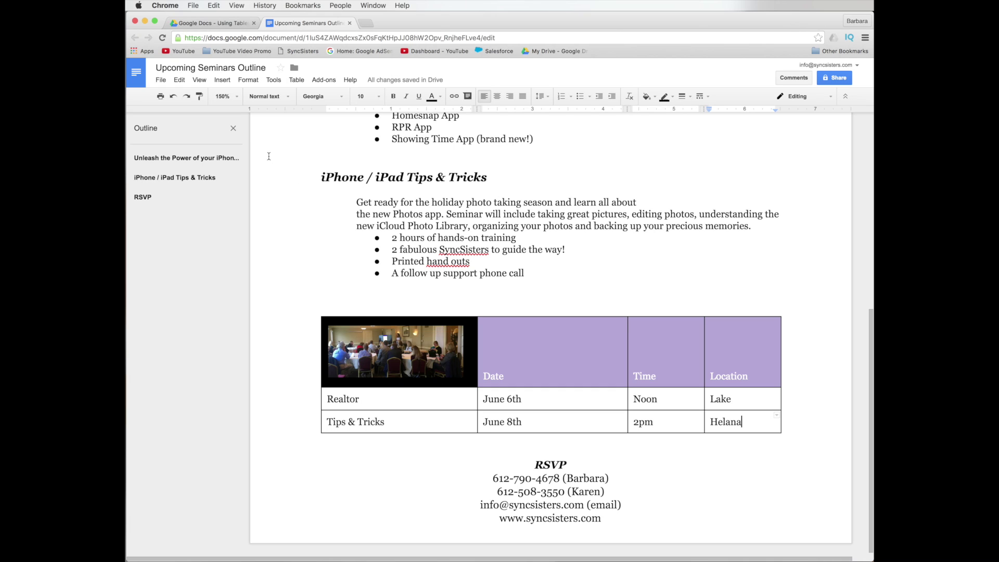
{"action": "left_click", "coordinate": [238, 96]}
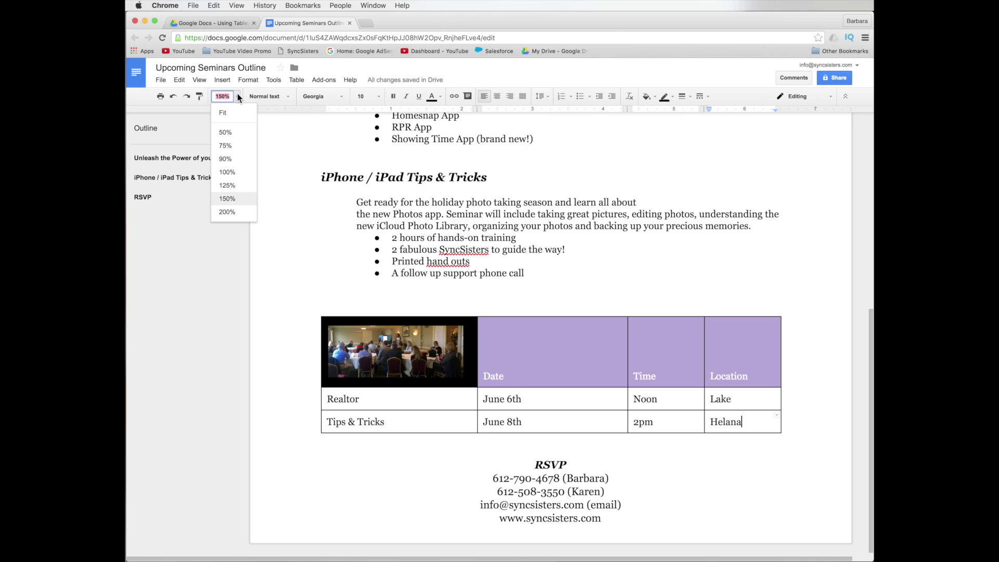
- Try 100% and 75% zoom, then settle on 90% to fit the table and RSVP
{"action": "left_click", "coordinate": [226, 172]}
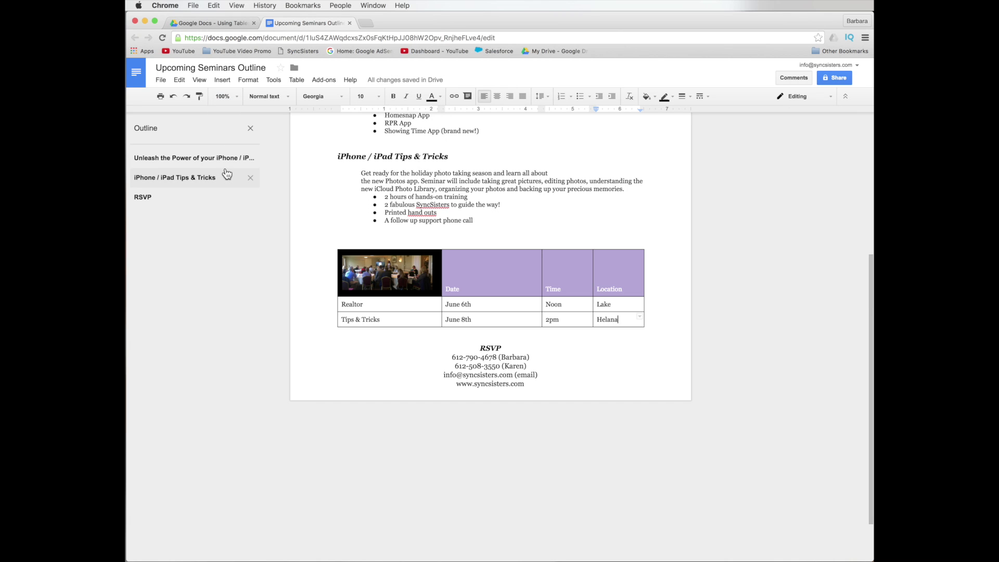
{"action": "scroll", "coordinate": [393, 187], "scroll_direction": "up", "scroll_amount": 5}
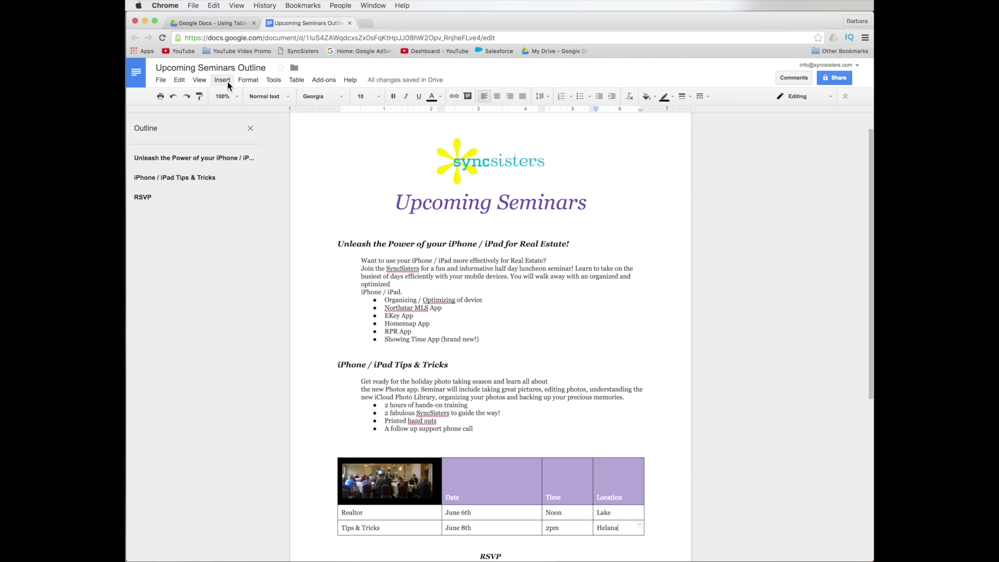
{"action": "left_click", "coordinate": [236, 98]}
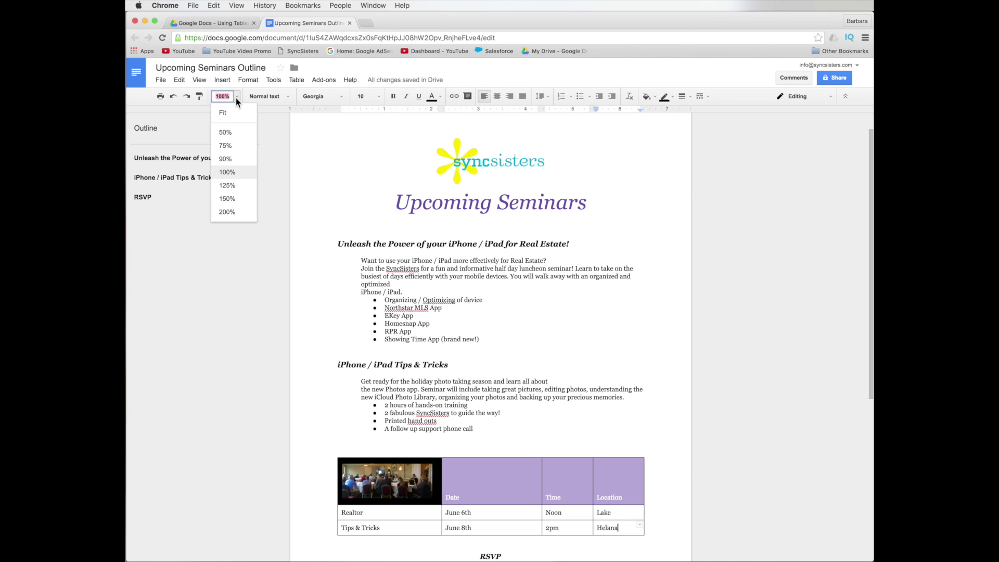
{"action": "left_click", "coordinate": [226, 146]}
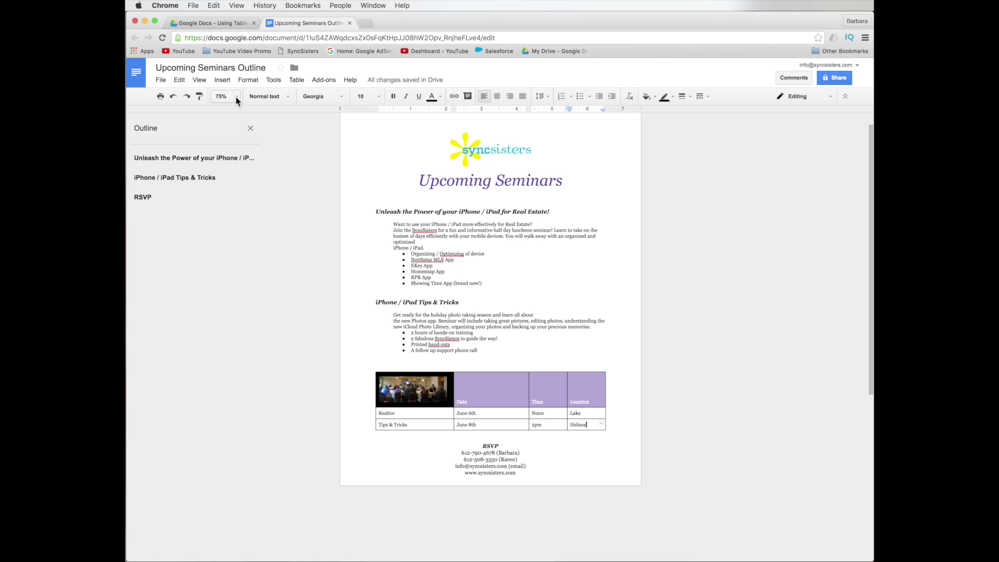
{"action": "left_click", "coordinate": [235, 96]}
{"action": "left_click", "coordinate": [228, 166]}
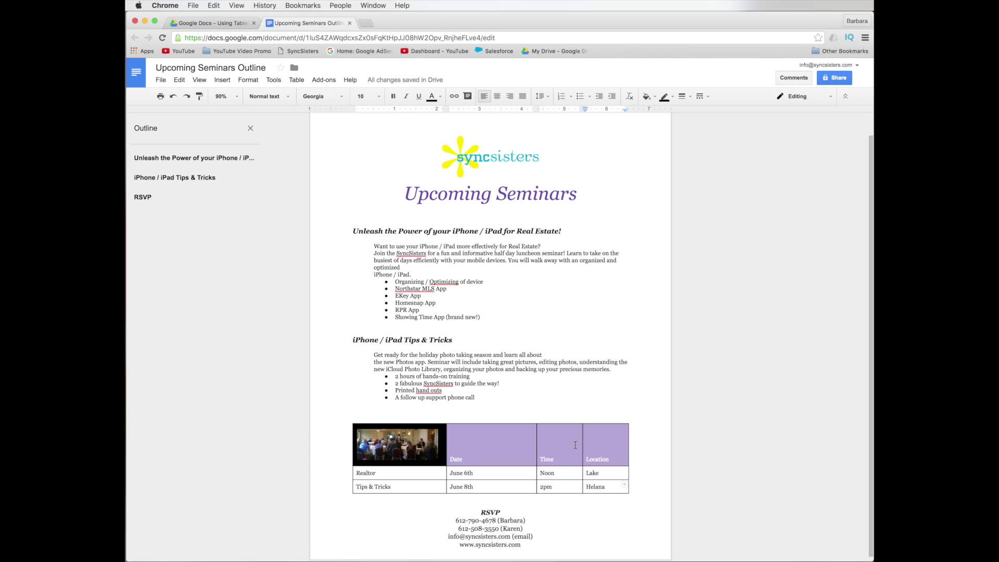
{"action": "left_click", "coordinate": [540, 430]}
{"action": "left_click_drag", "start_coordinate": [541, 430], "coordinate": [609, 455]}
{"action": "left_click", "coordinate": [301, 81]}
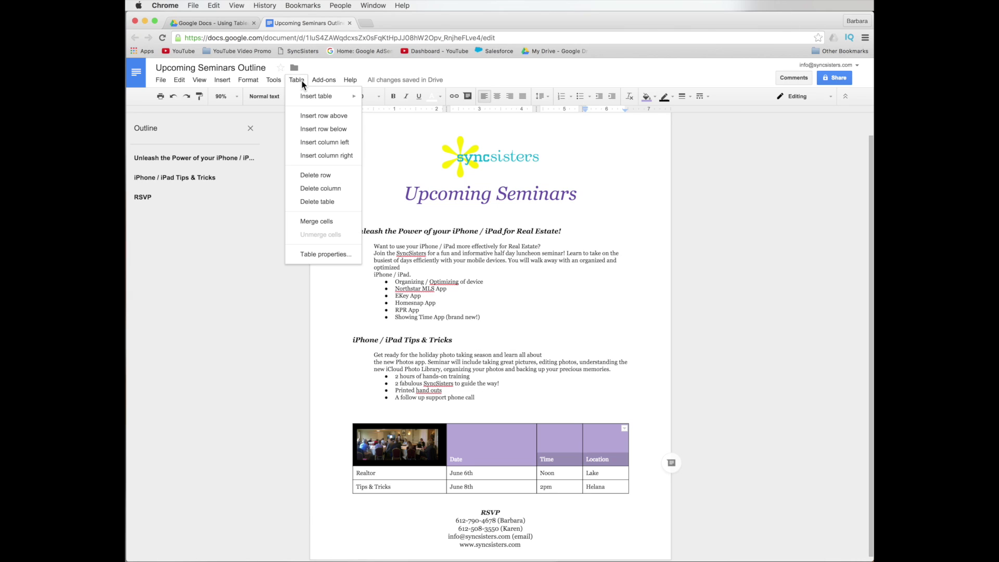
{"action": "left_click", "coordinate": [305, 221]}
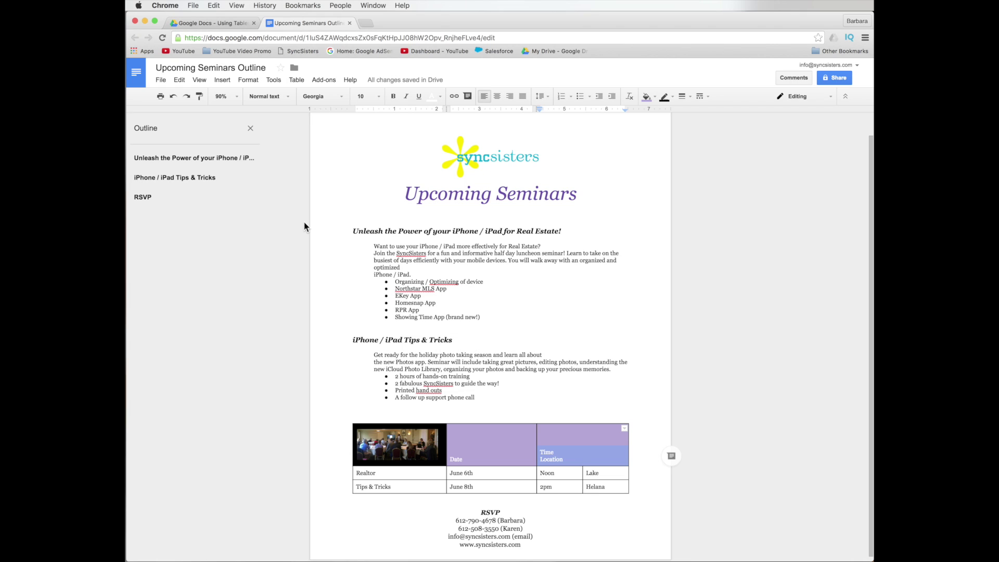
{"action": "key", "text": "super+z"}
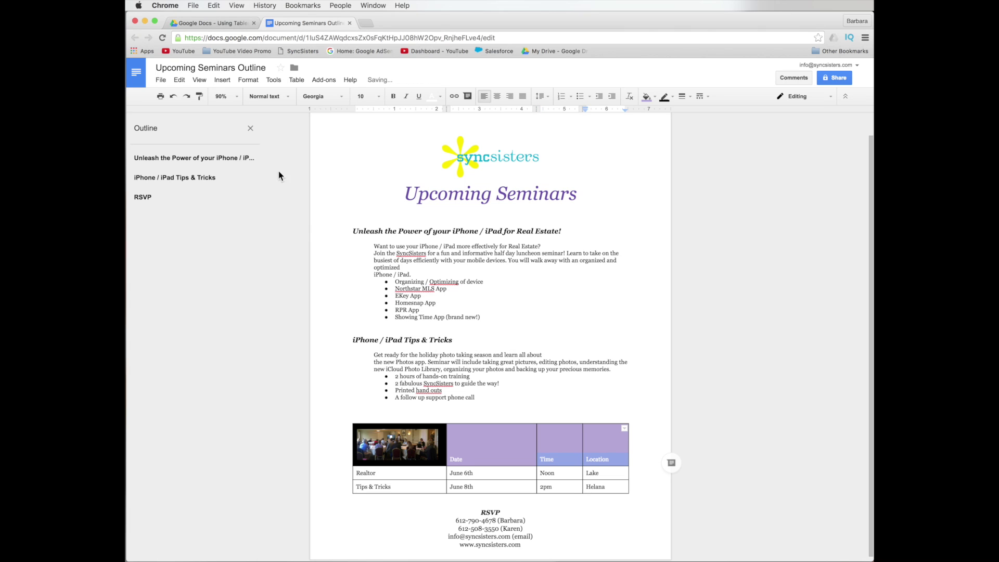
{"action": "left_click", "coordinate": [293, 80]}
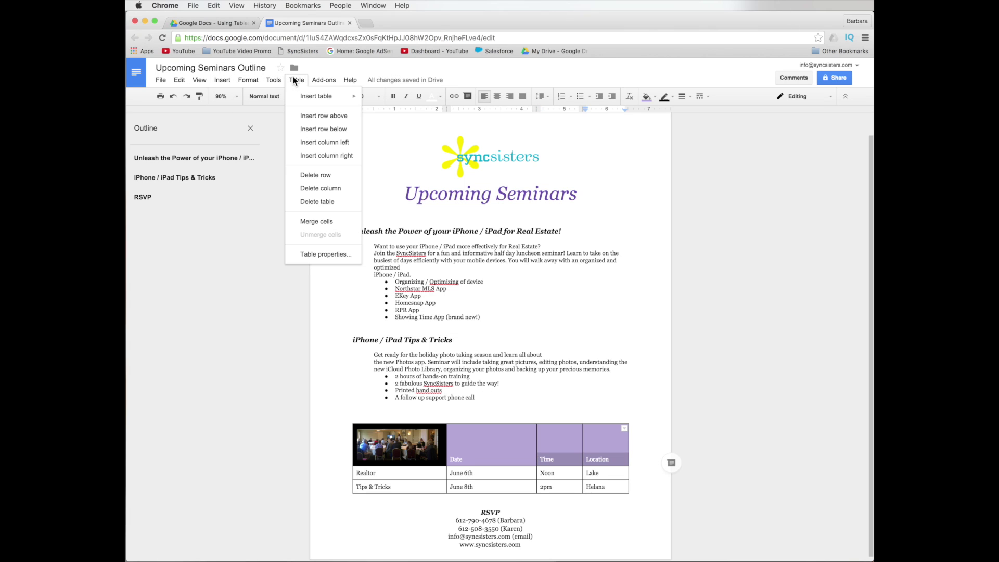
{"action": "left_click", "coordinate": [293, 80]}
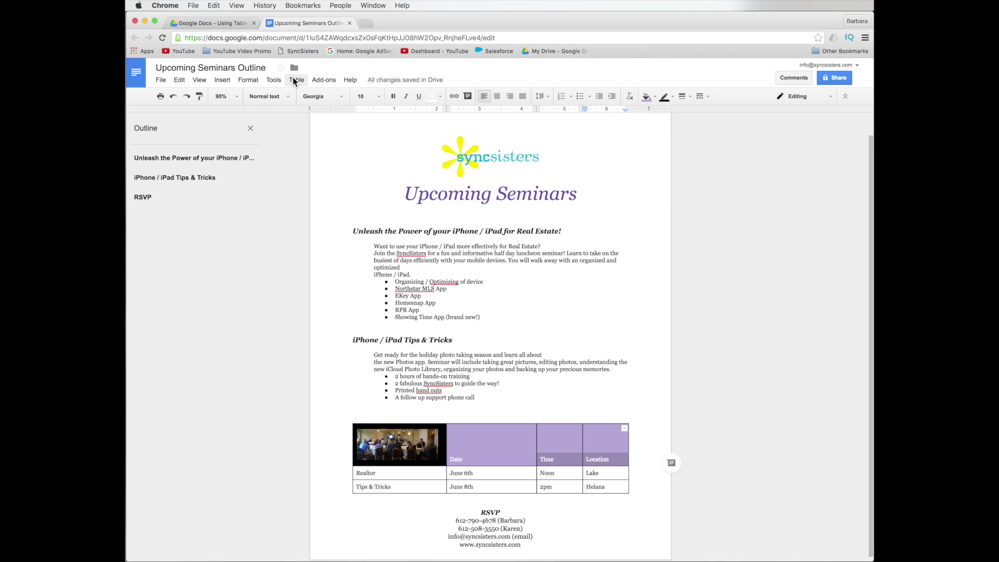
{"action": "left_click", "coordinate": [294, 80]}
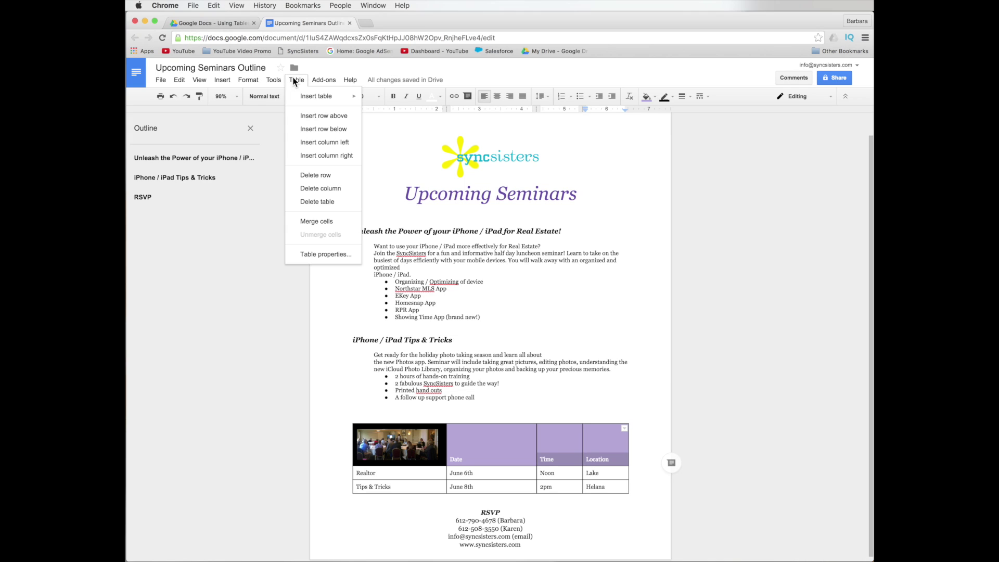
{"action": "left_click", "coordinate": [302, 224]}
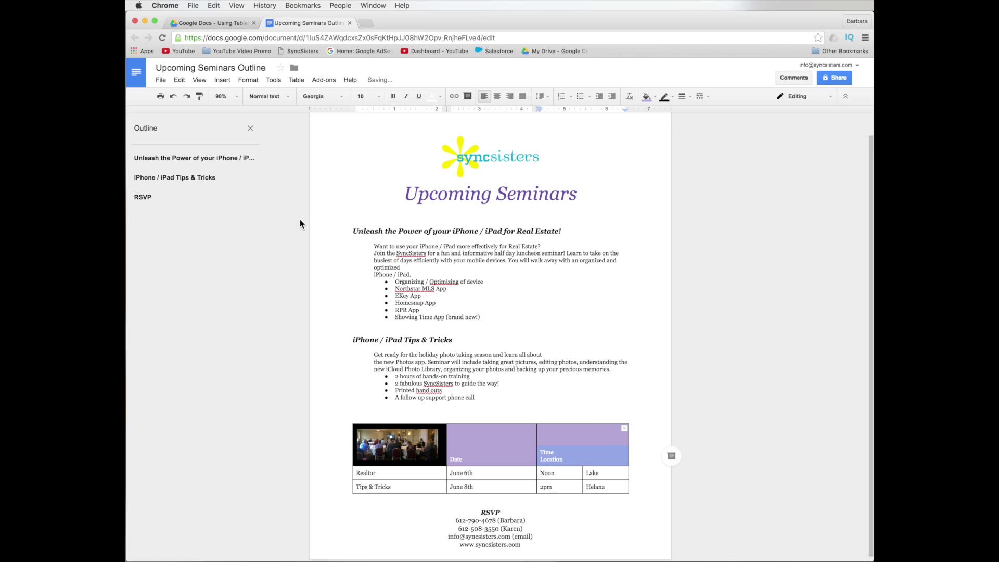
{"action": "left_click", "coordinate": [288, 80]}
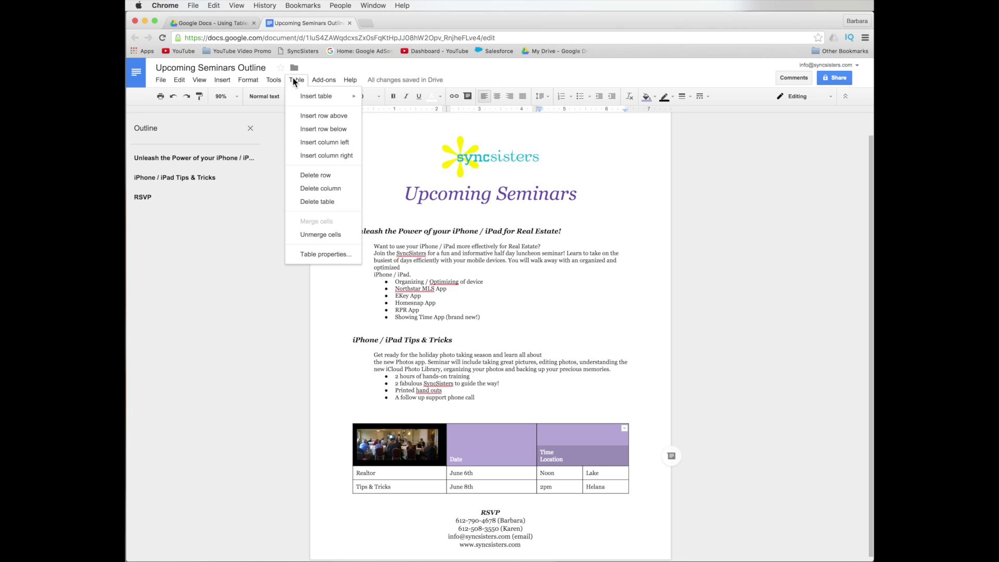
{"action": "left_click", "coordinate": [310, 233]}
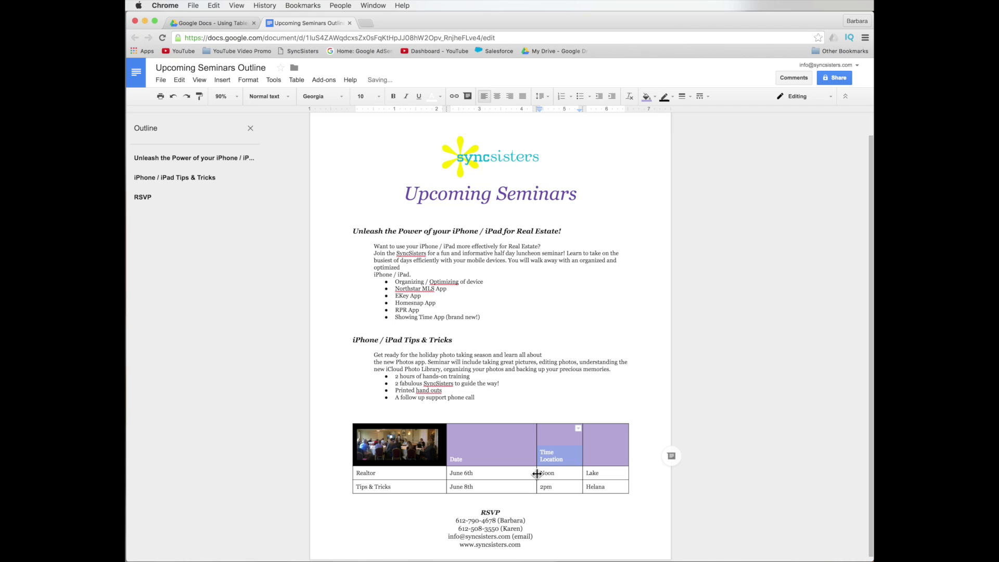
{"action": "left_click", "coordinate": [560, 456]}
{"action": "left_click_drag", "start_coordinate": [566, 461], "coordinate": [542, 456]}
{"action": "key", "text": "BackSpace"}
{"action": "key", "text": "BackSpace"}
{"action": "left_click", "coordinate": [598, 455]}
{"action": "type", "text": "Location"}
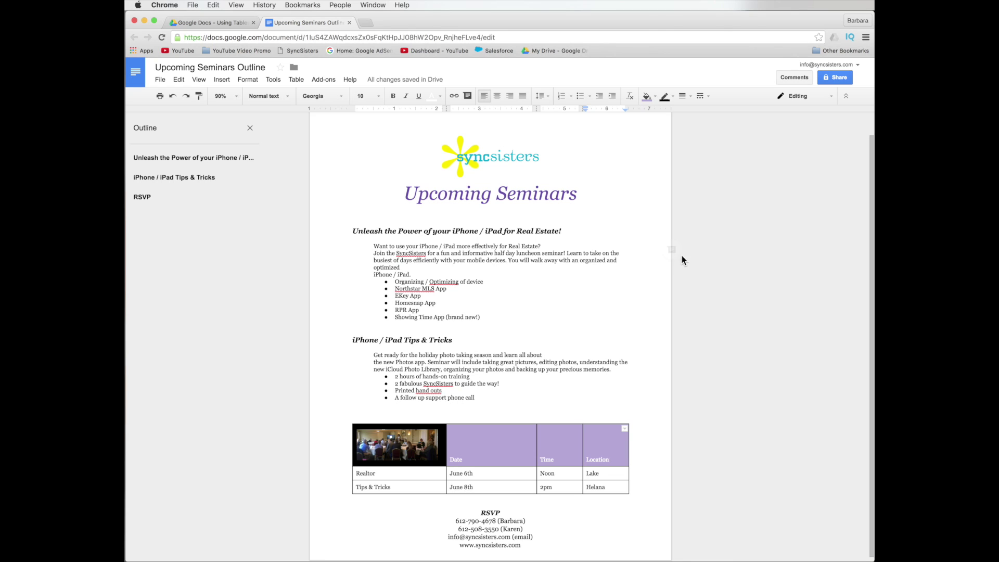
- Open Upcoming Seminars Flyer from the Drive folder and view it at 90% zoom
{"action": "left_click", "coordinate": [211, 21]}
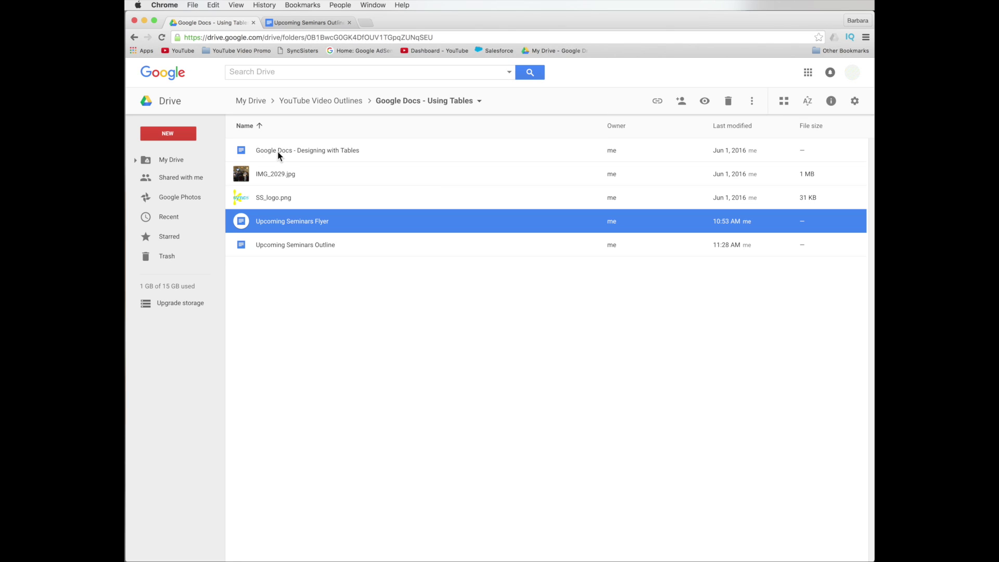
{"action": "double_click", "coordinate": [280, 224]}
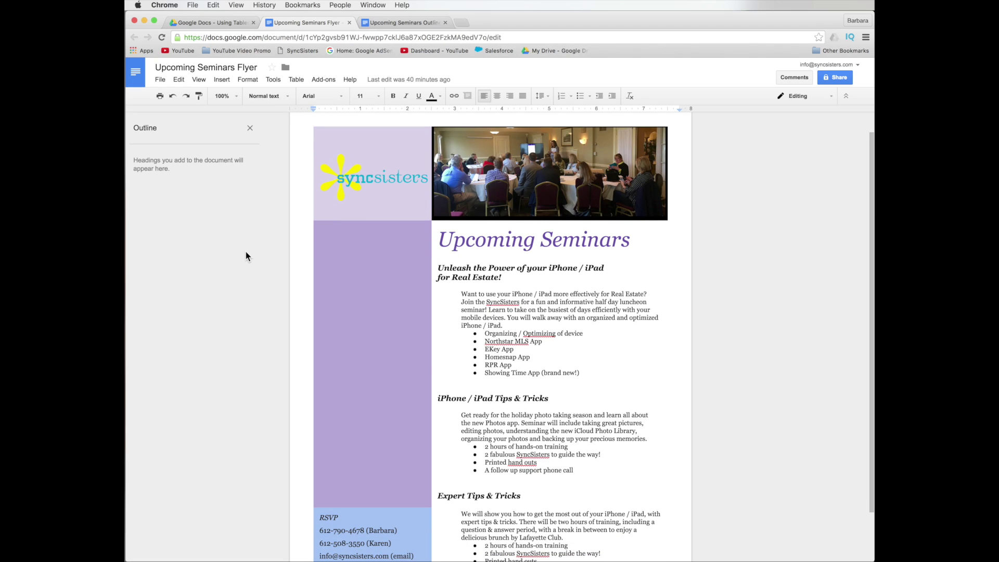
{"action": "left_click", "coordinate": [223, 95]}
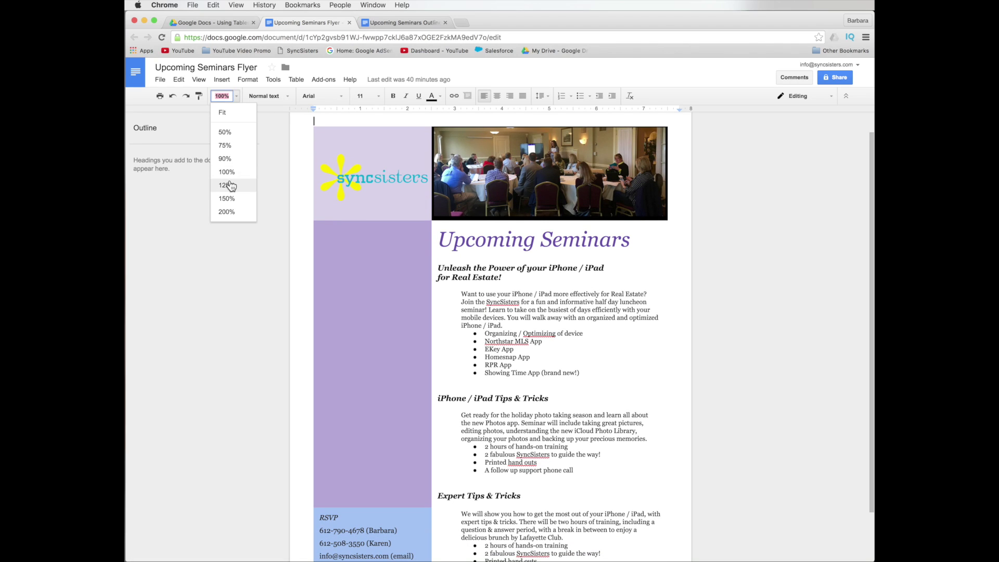
{"action": "left_click", "coordinate": [227, 159]}
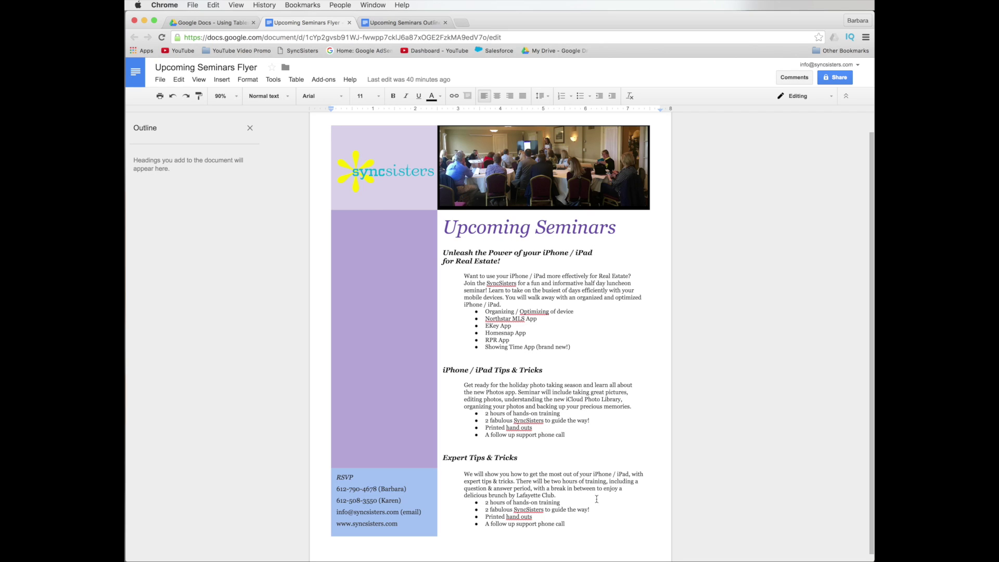
{"action": "left_click_drag", "start_coordinate": [653, 532], "coordinate": [342, 180]}
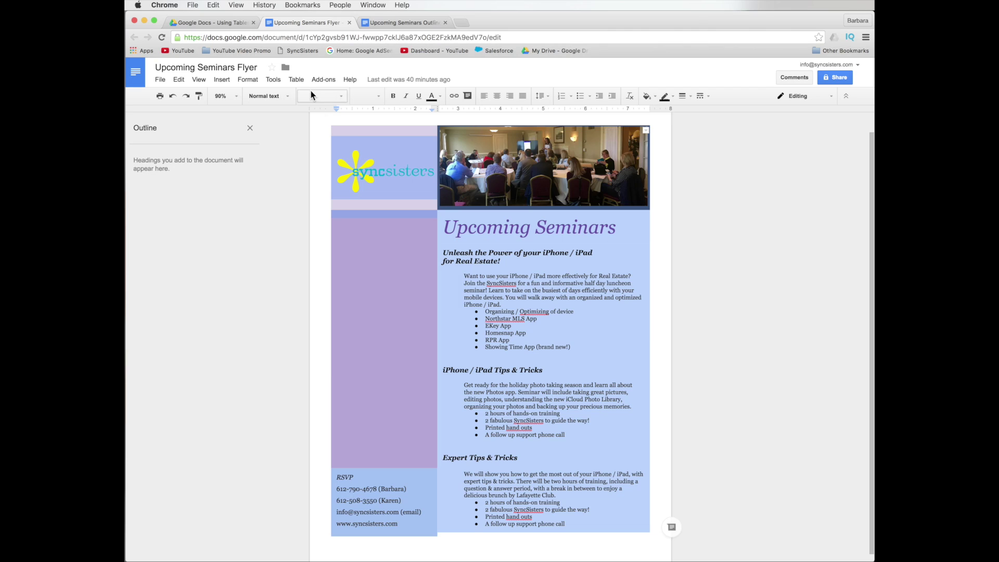
- Give the flyer's layout table a 1 pt border around every cell
{"action": "left_click", "coordinate": [295, 79]}
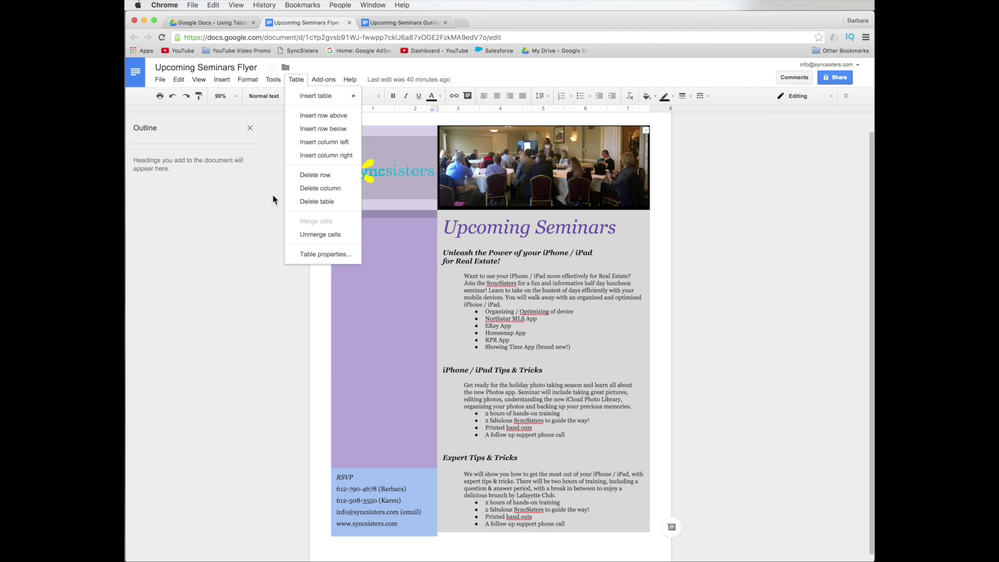
{"action": "left_click", "coordinate": [298, 254]}
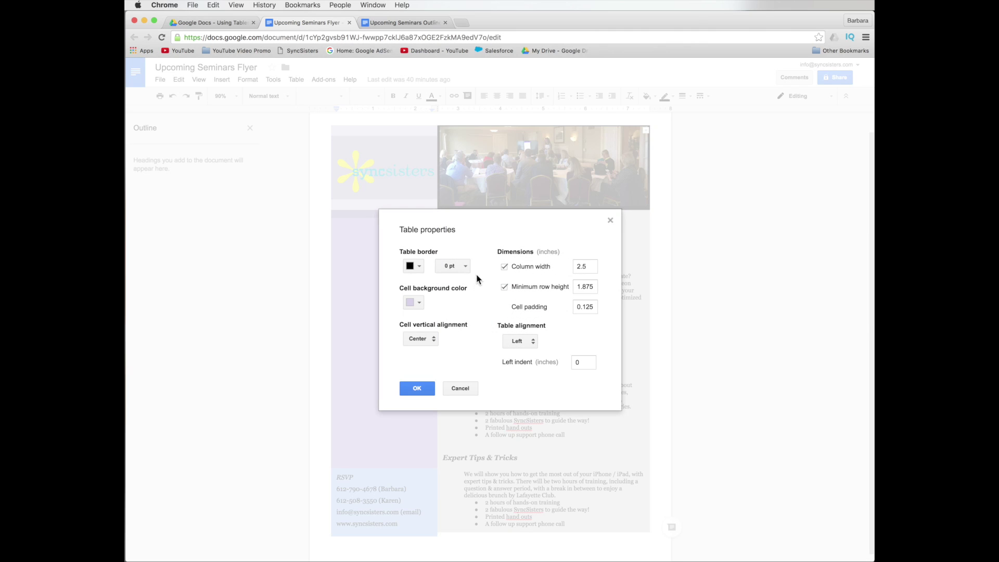
{"action": "left_click", "coordinate": [464, 266]}
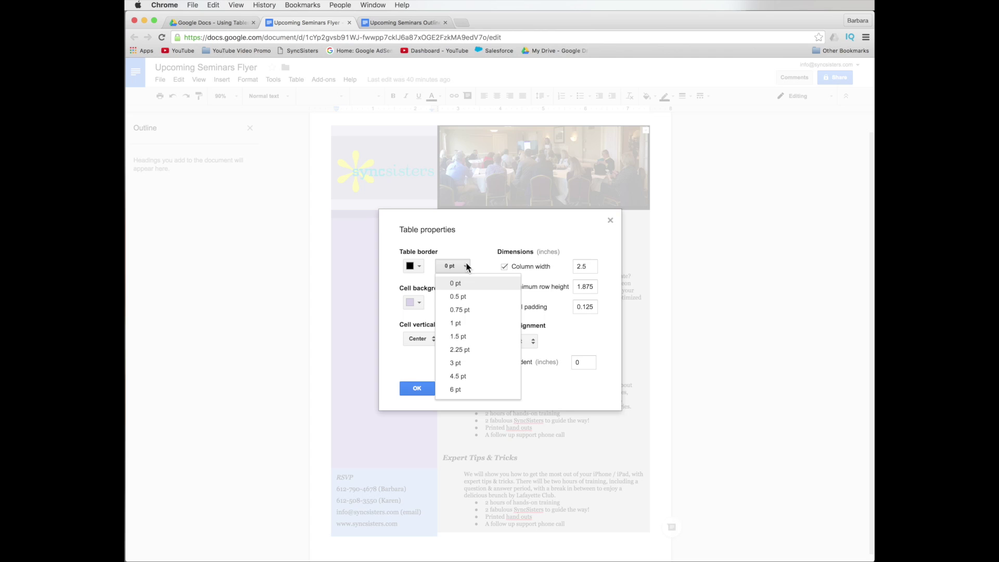
{"action": "left_click", "coordinate": [455, 323]}
{"action": "left_click", "coordinate": [416, 388]}
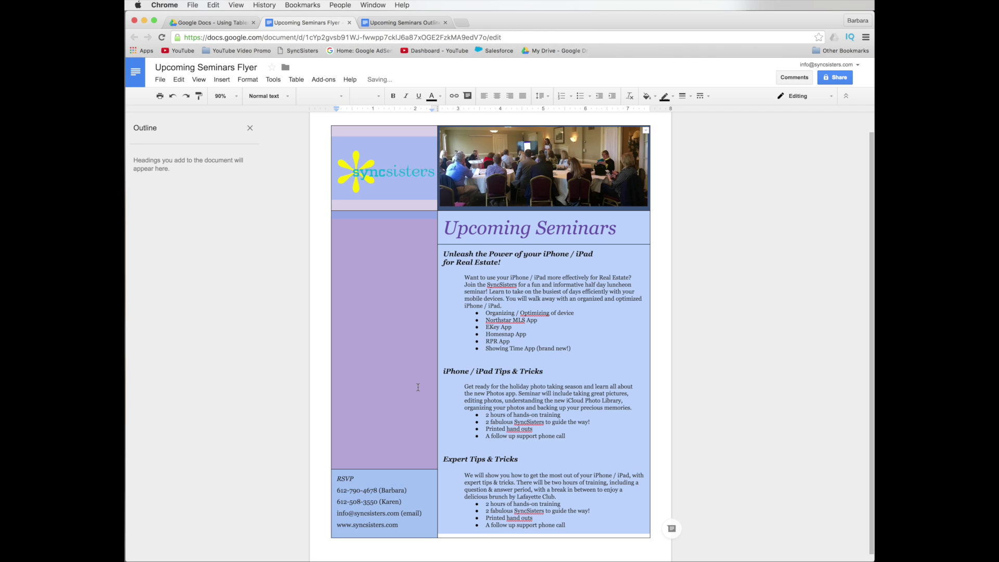
{"action": "left_click", "coordinate": [312, 353]}
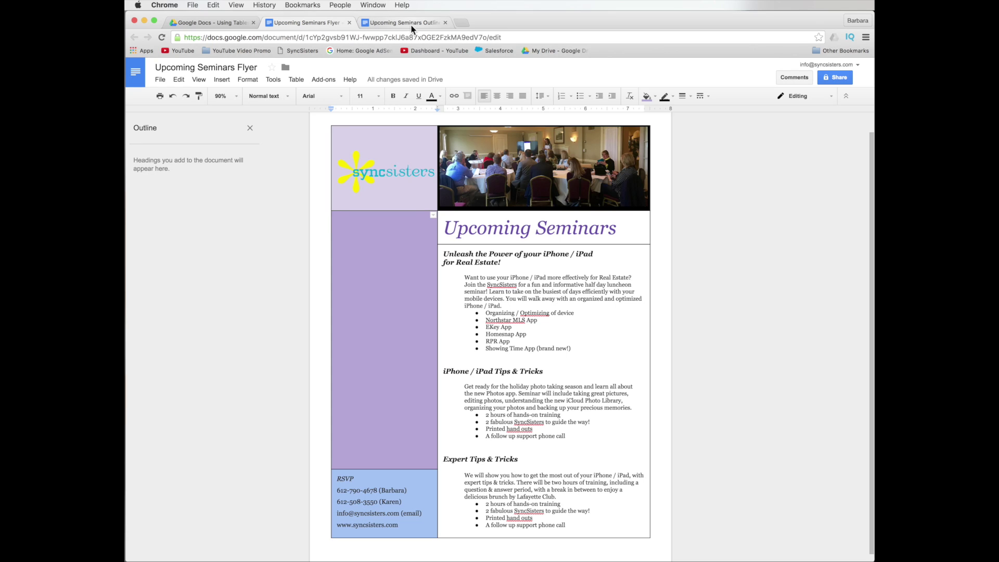
- Return to the Upcoming Seminars Outline document's browser tab
{"action": "left_click", "coordinate": [380, 22]}
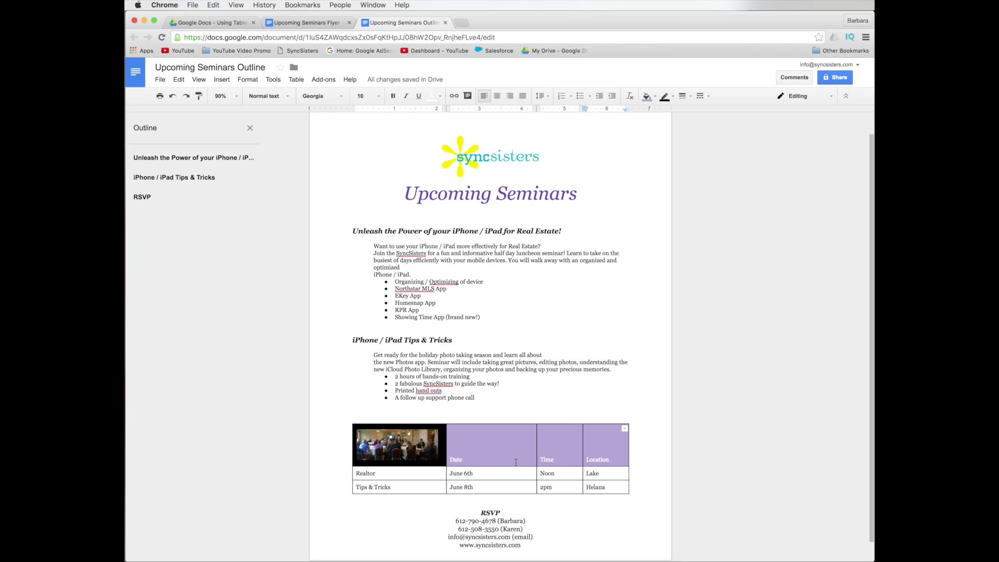